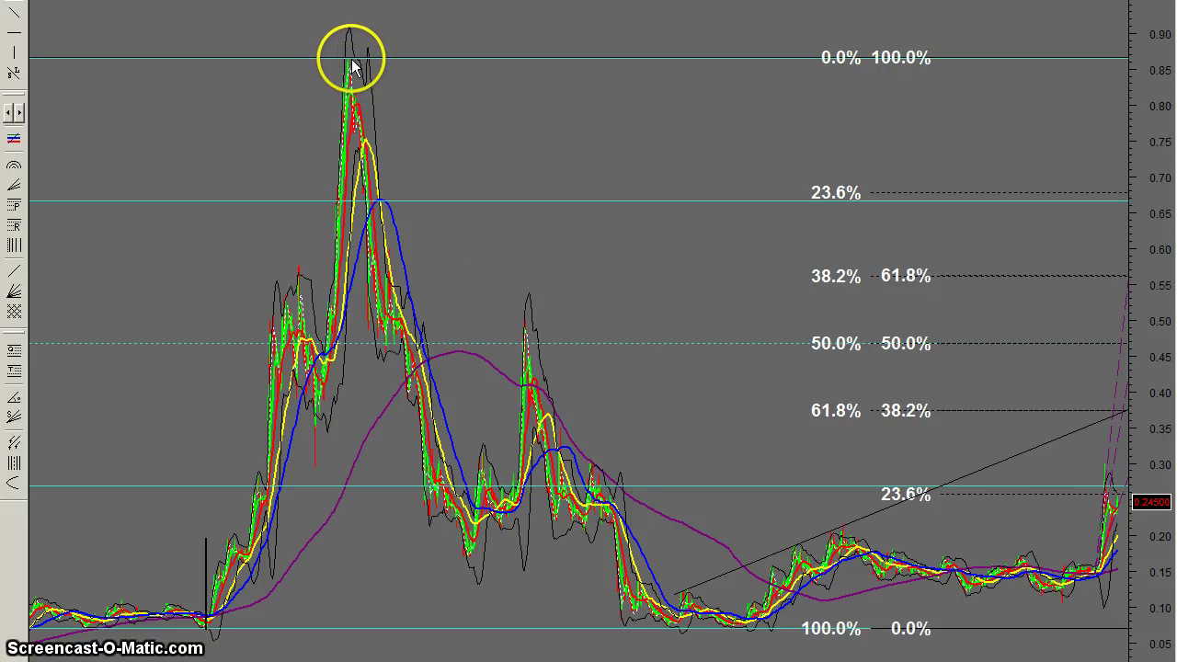
Draw a vertical line through the spike bar at the right edge of the chart.
{"action": "mouse_move", "coordinate": [352, 66]}
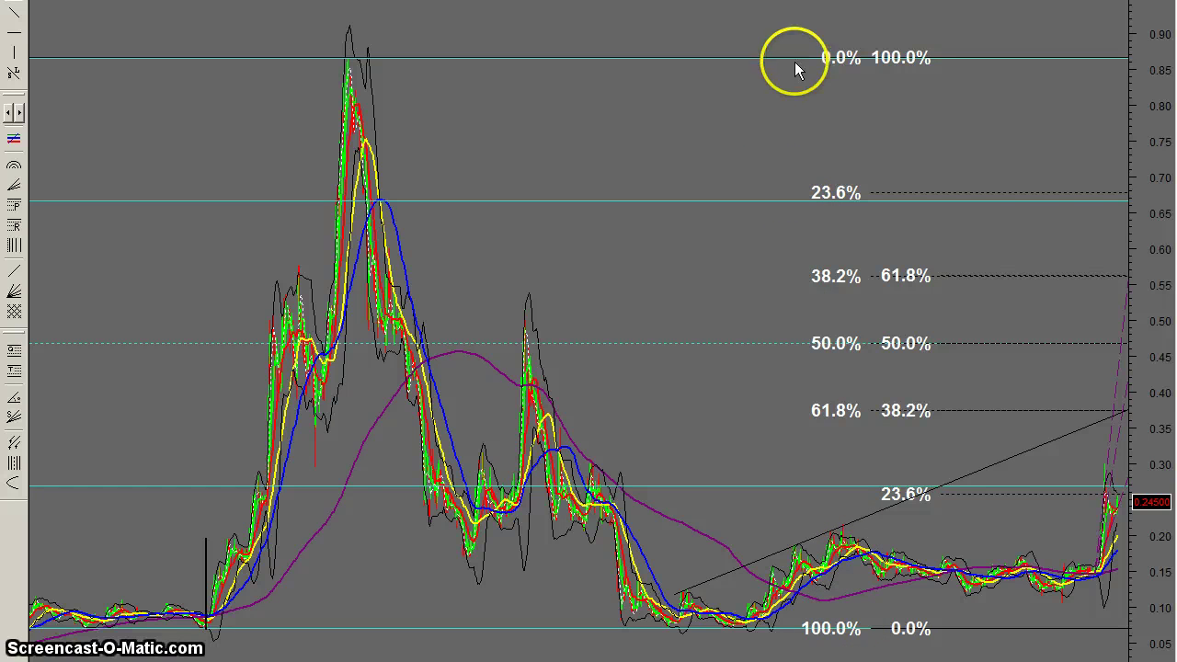
{"action": "mouse_move", "coordinate": [780, 558]}
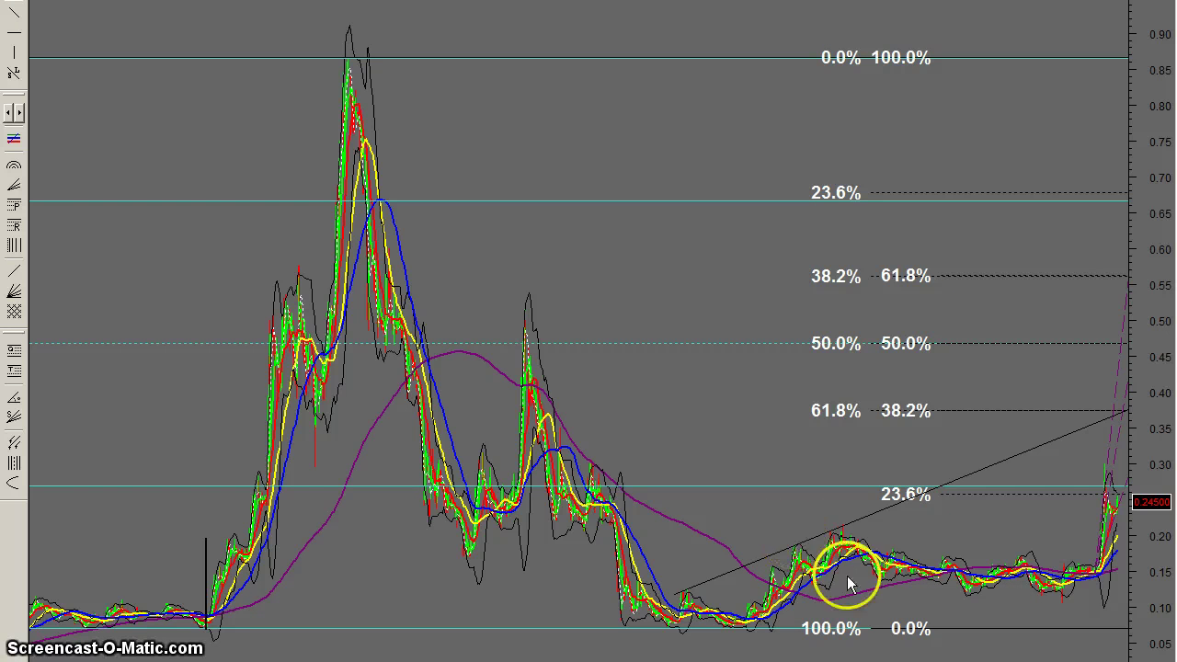
{"action": "mouse_move", "coordinate": [853, 634]}
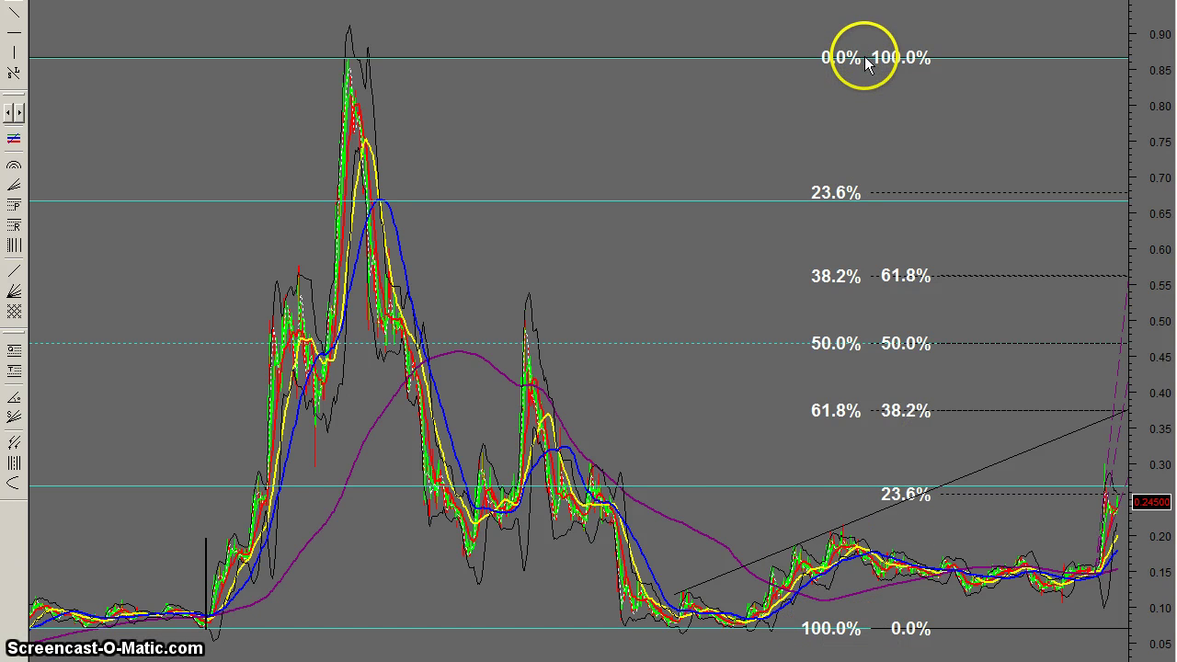
{"action": "mouse_move", "coordinate": [866, 60]}
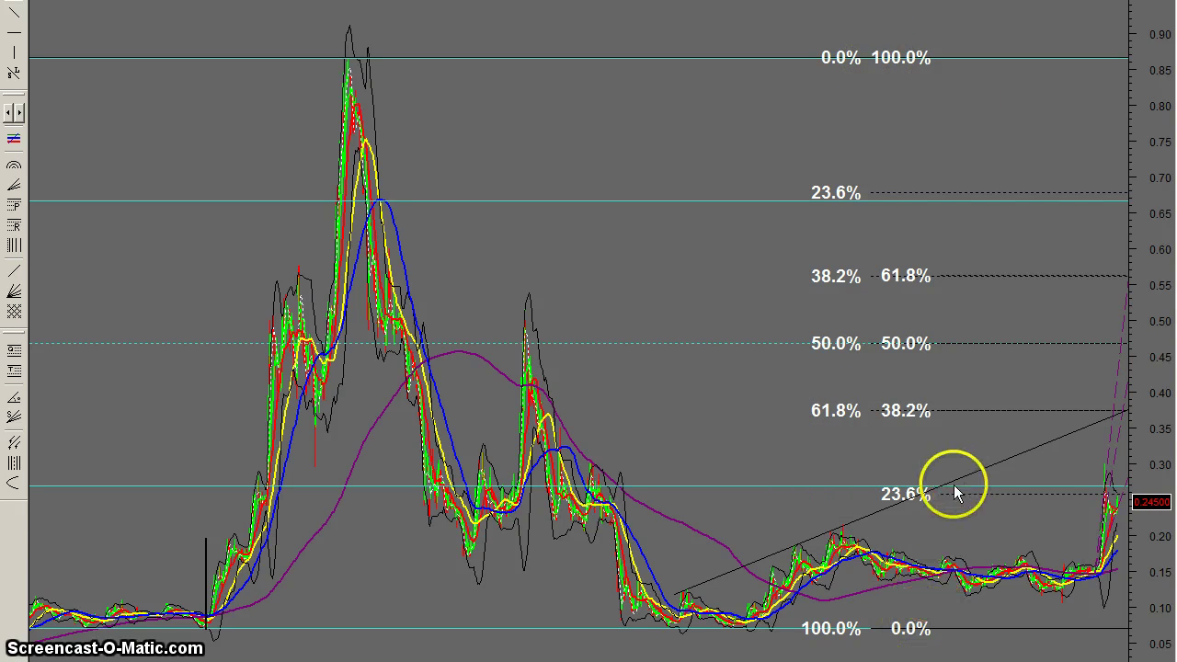
{"action": "mouse_move", "coordinate": [953, 501]}
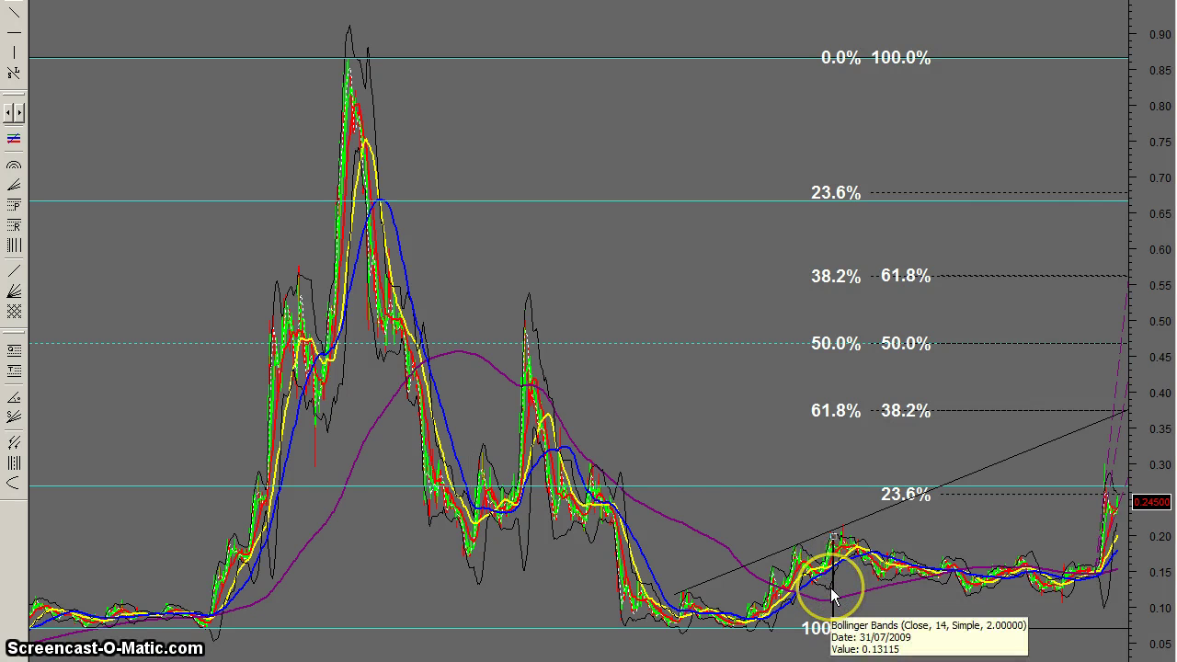
{"action": "left_click", "coordinate": [1094, 533]}
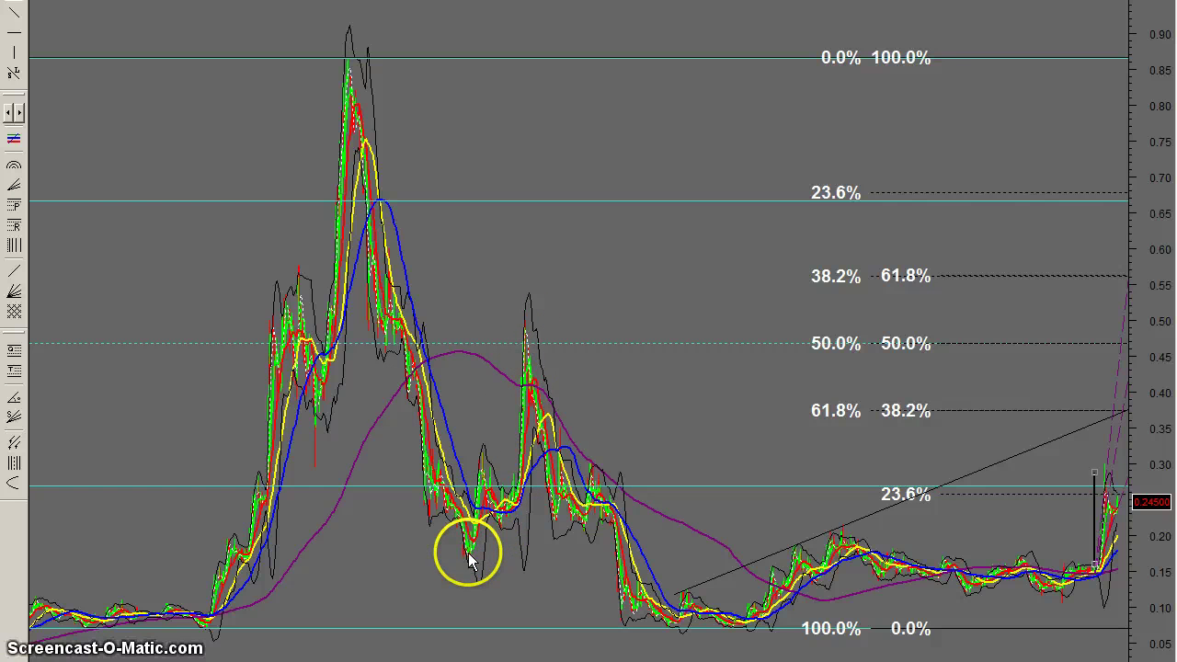
{"action": "mouse_move", "coordinate": [470, 557]}
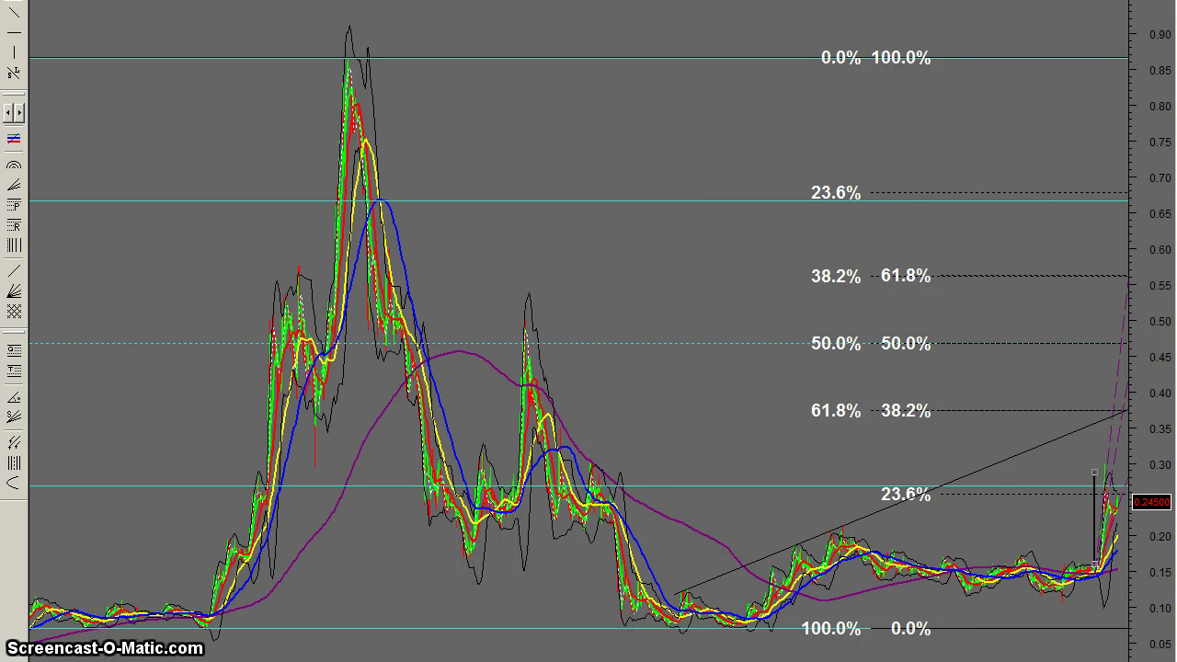
Zoom in, then select and delete the vertical line drawn over the spike.
{"action": "scroll", "coordinate": [581, 340], "scroll_direction": "up", "scroll_amount": 3}
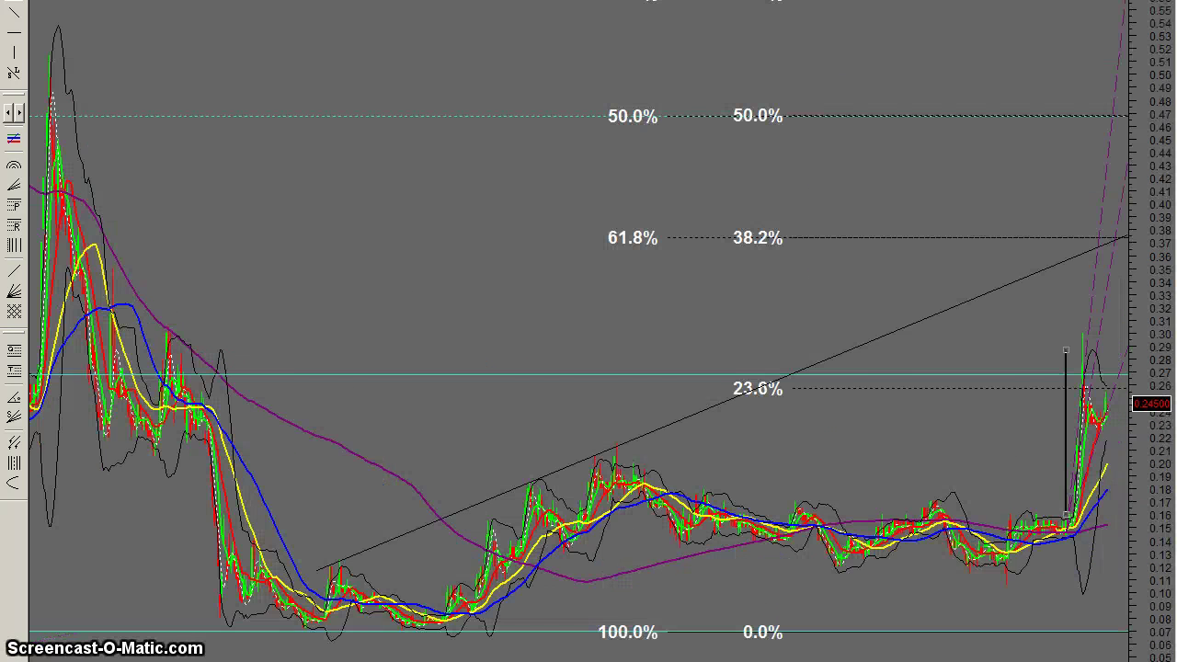
{"action": "scroll", "coordinate": [601, 333], "scroll_direction": "up", "scroll_amount": 2}
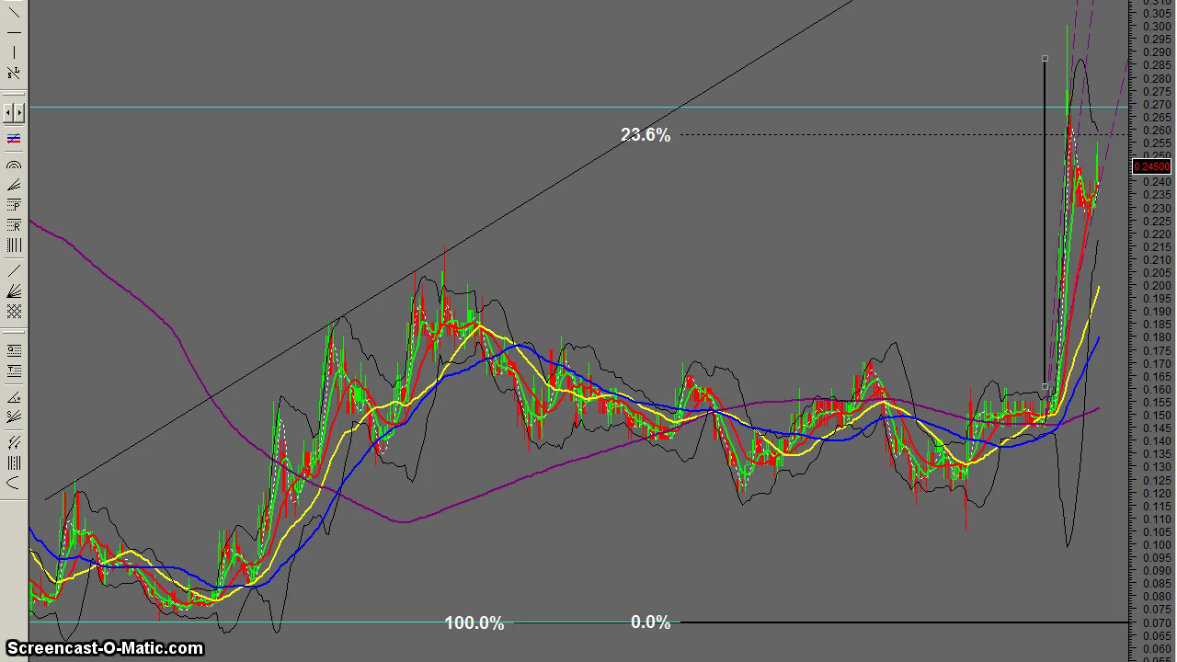
{"action": "left_click", "coordinate": [1066, 46]}
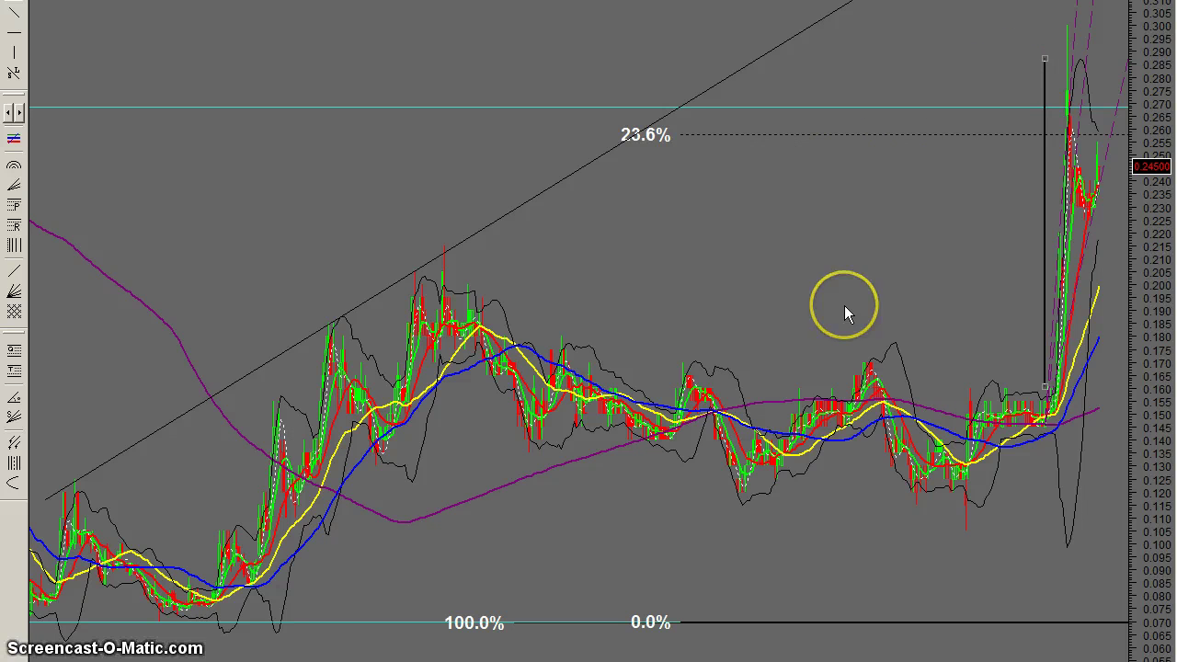
{"action": "key", "text": "Delete"}
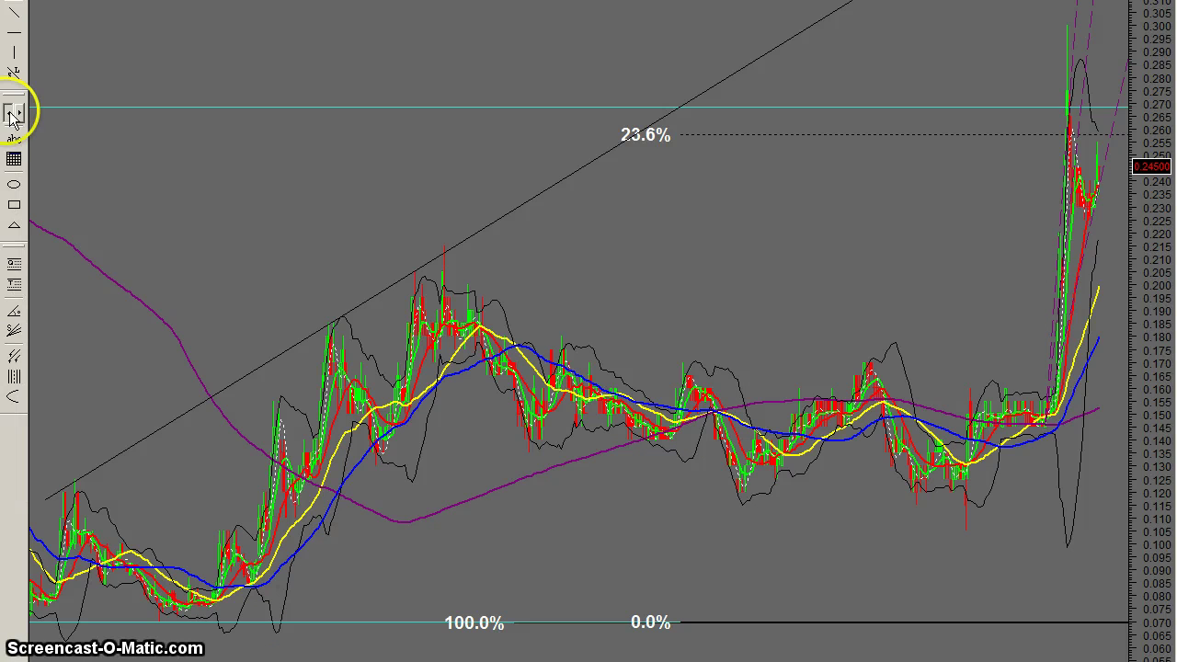
Draw a Fibonacci projection grid from the 0.205 peak down to the 0.07 low.
{"action": "left_click", "coordinate": [11, 112]}
{"action": "left_click", "coordinate": [11, 112]}
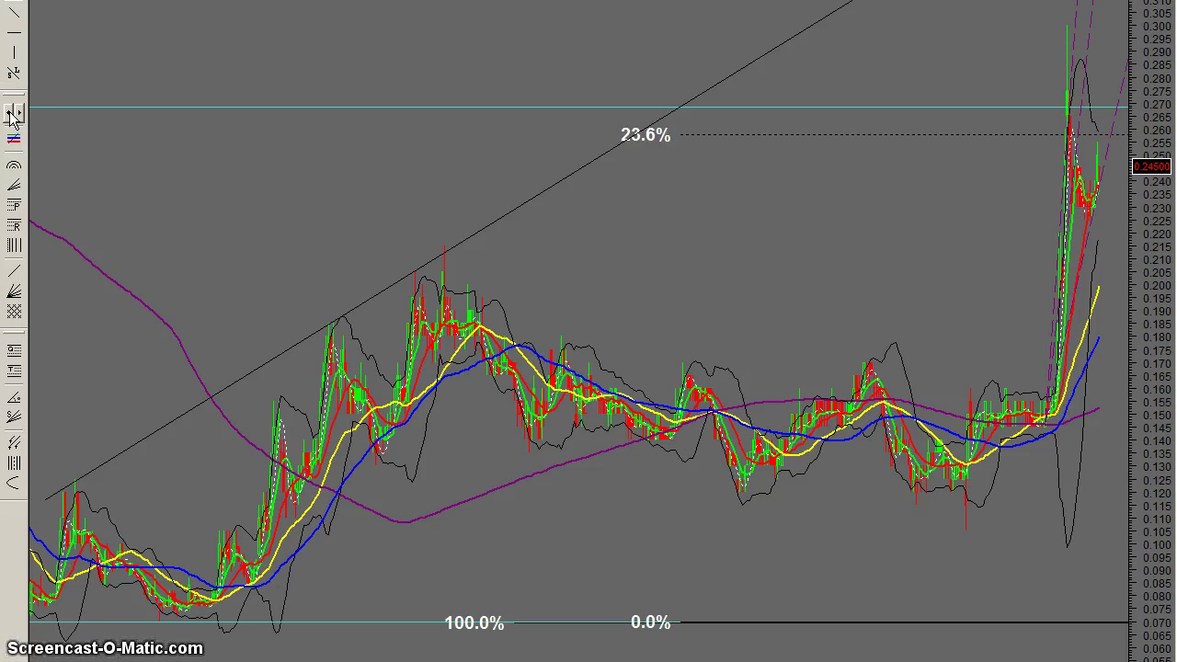
{"action": "left_click", "coordinate": [15, 226]}
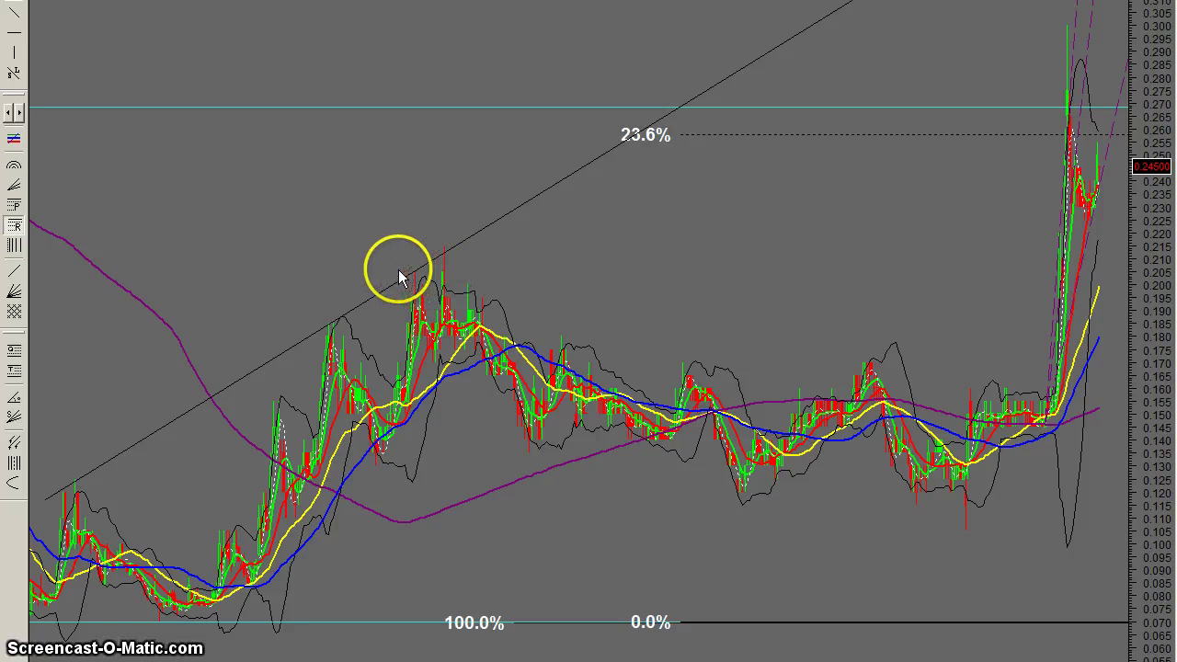
{"action": "left_click_drag", "start_coordinate": [393, 274], "coordinate": [527, 632]}
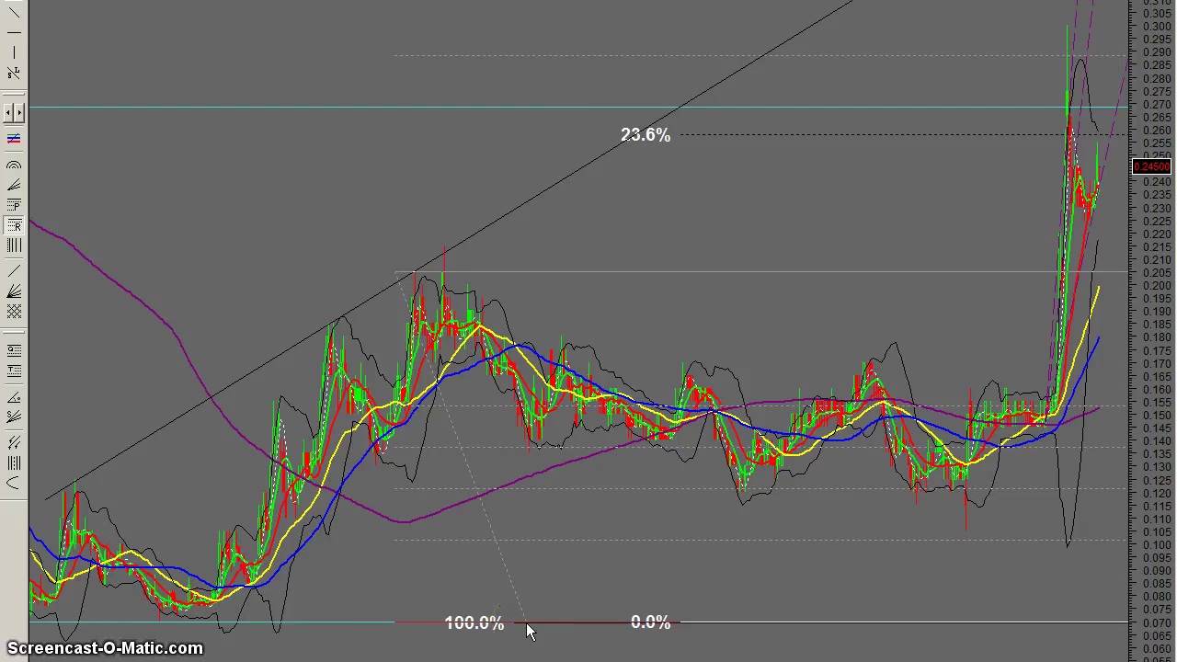
{"action": "right_click", "coordinate": [528, 632]}
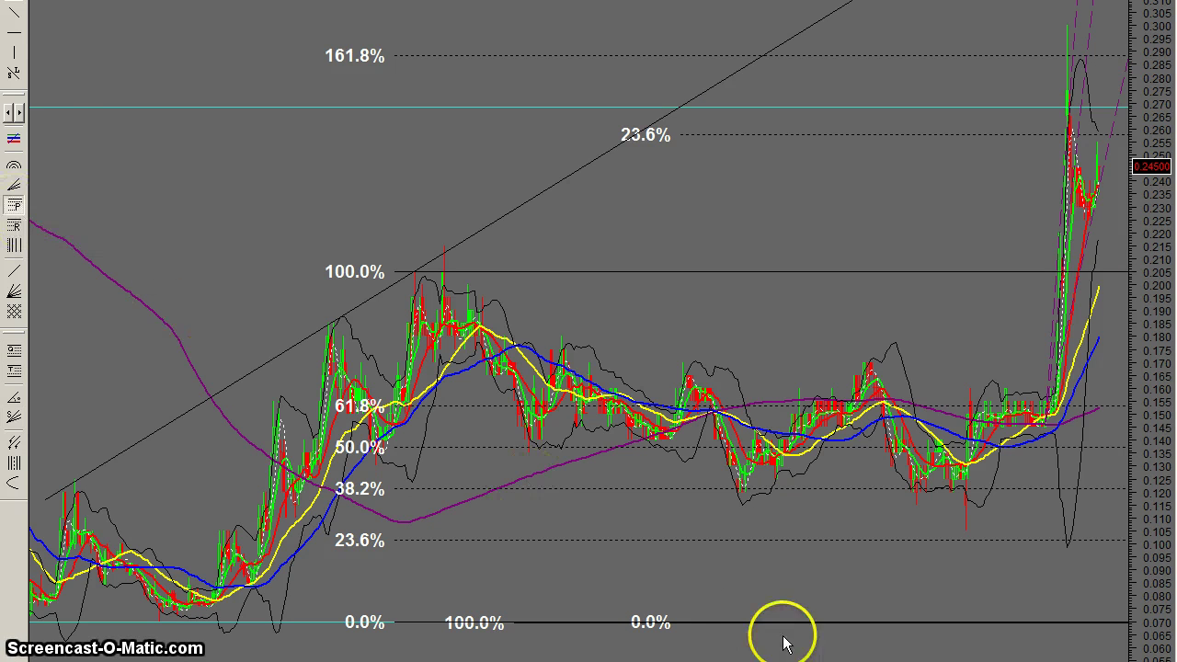
Place a second Fibonacci projection from the low up to 0.155, reaching 161.8% near 0.29.
{"action": "left_click_drag", "start_coordinate": [794, 623], "coordinate": [863, 407]}
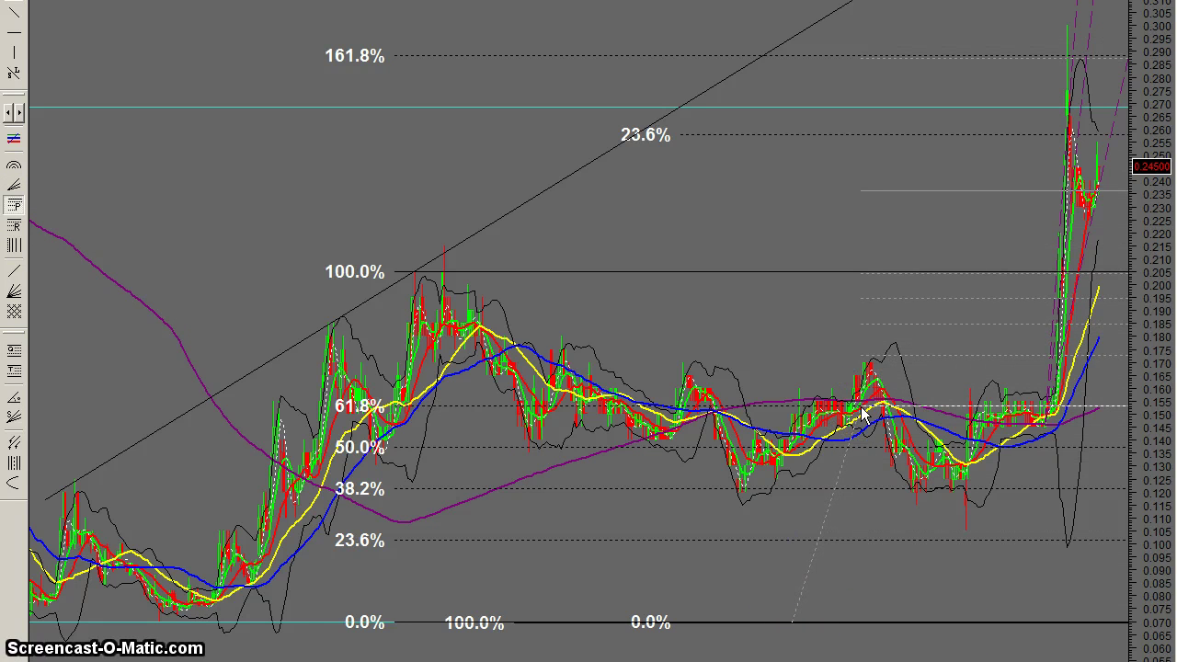
{"action": "left_click", "coordinate": [862, 414]}
{"action": "left_click", "coordinate": [864, 414]}
{"action": "left_click", "coordinate": [969, 259]}
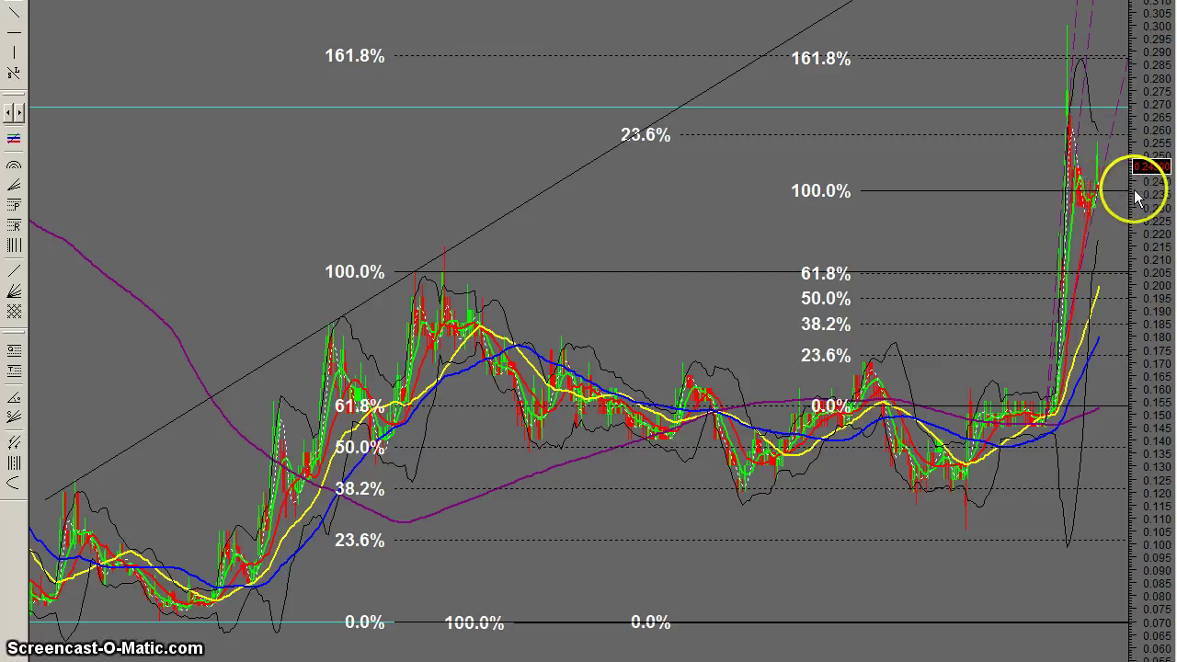
{"action": "mouse_move", "coordinate": [1113, 200]}
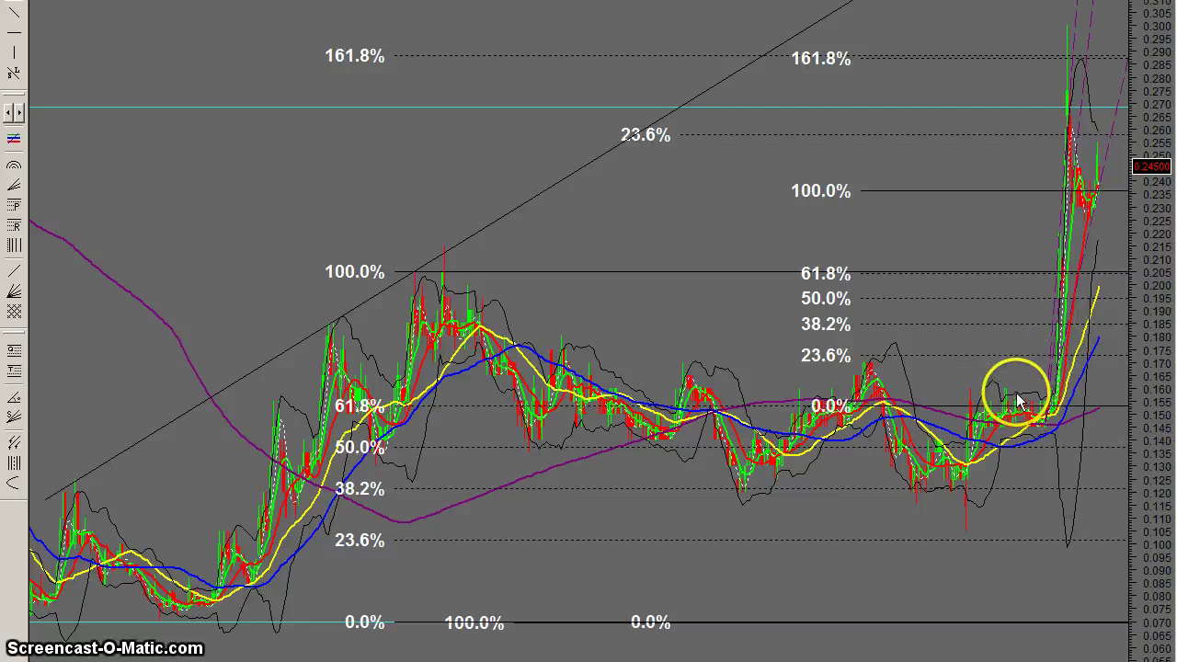
Draw a Fibonacci retracement from the 0.153 base up to the 0.301 spike top.
{"action": "left_click", "coordinate": [19, 225]}
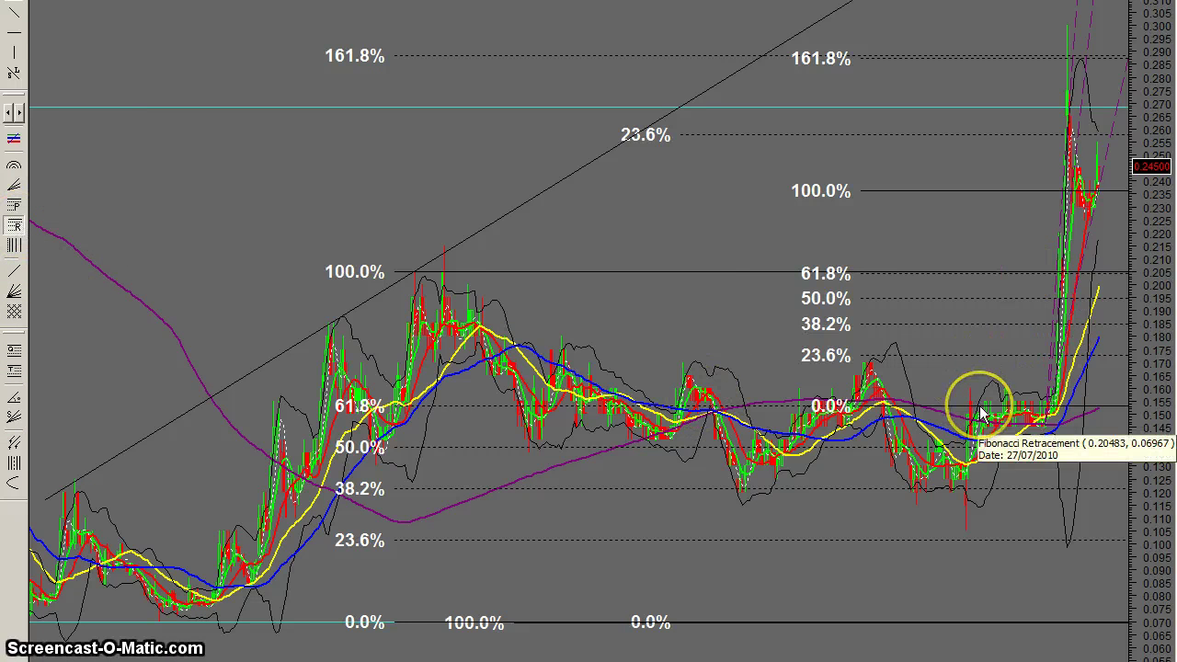
{"action": "mouse_move", "coordinate": [981, 416]}
{"action": "left_mouse_down"}
{"action": "mouse_move", "coordinate": [1058, 105]}
{"action": "mouse_move", "coordinate": [1051, 28]}
{"action": "left_mouse_up"}
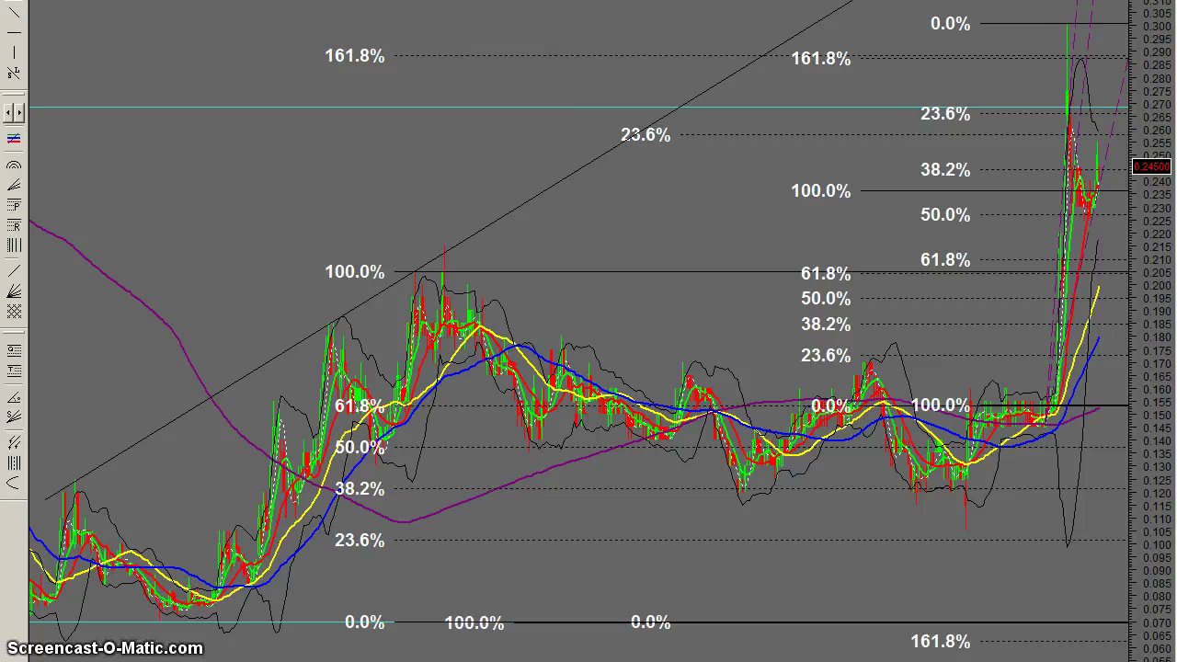
{"action": "scroll", "coordinate": [1085, 211], "scroll_direction": "up", "scroll_amount": 2}
In the speed resistance lines' properties, choose black colour and the thickest line weight.
{"action": "scroll", "coordinate": [1085, 211], "scroll_direction": "up", "scroll_amount": 1}
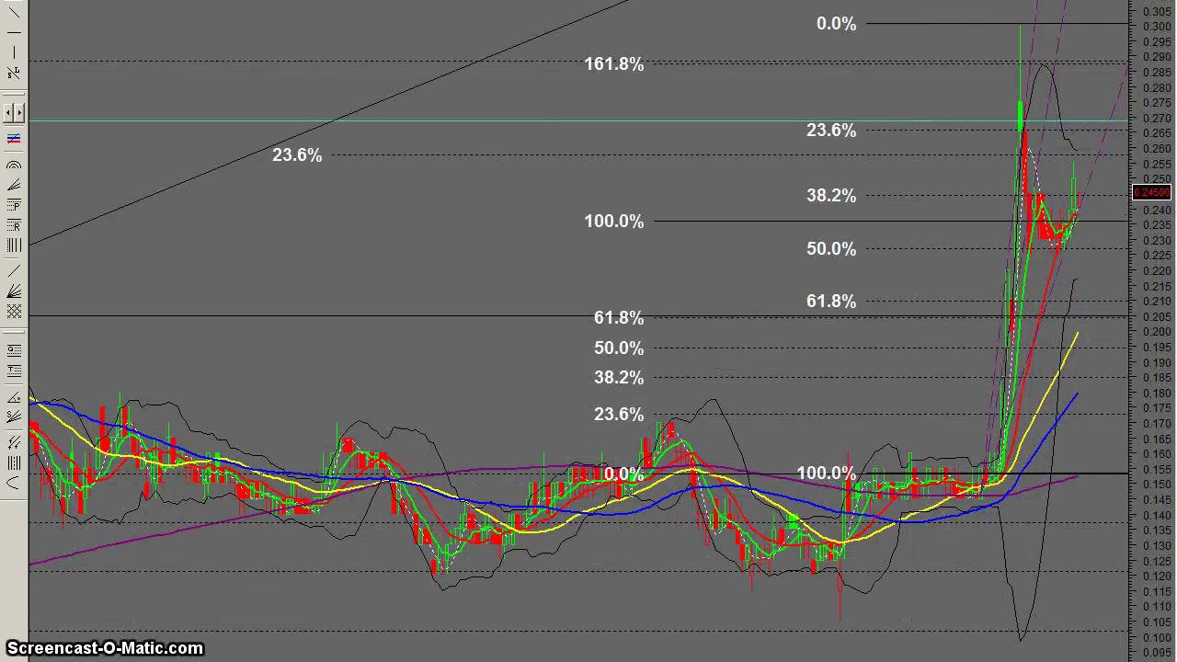
{"action": "right_click", "coordinate": [967, 174]}
{"action": "left_click", "coordinate": [1012, 184]}
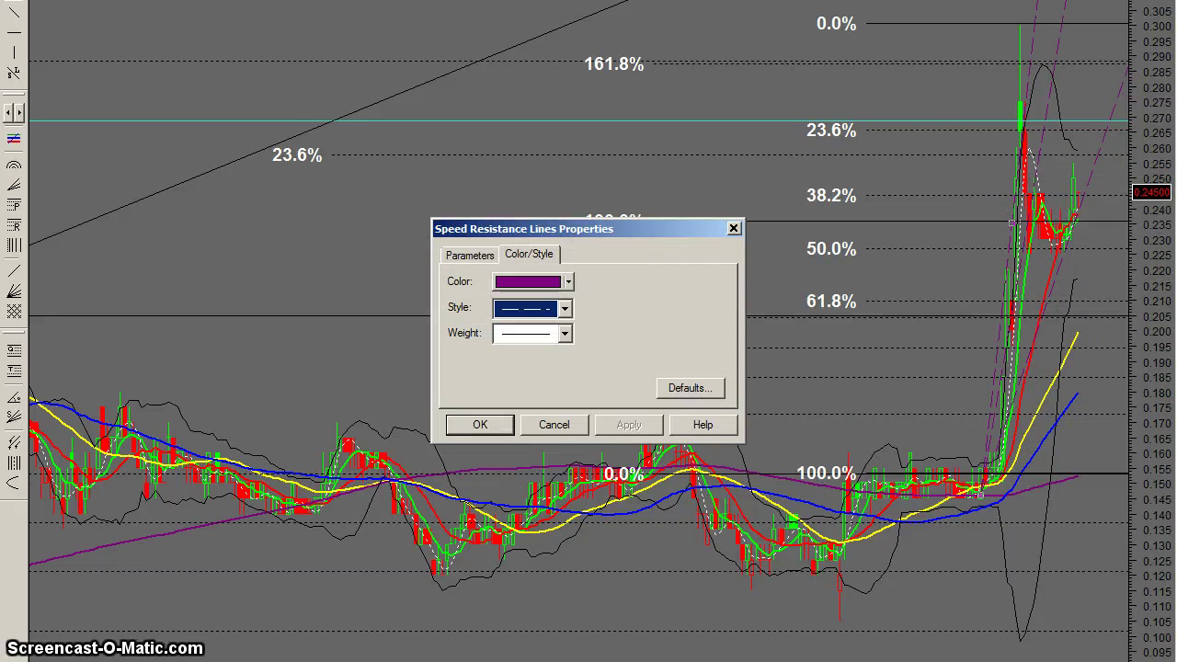
{"action": "left_click", "coordinate": [568, 282]}
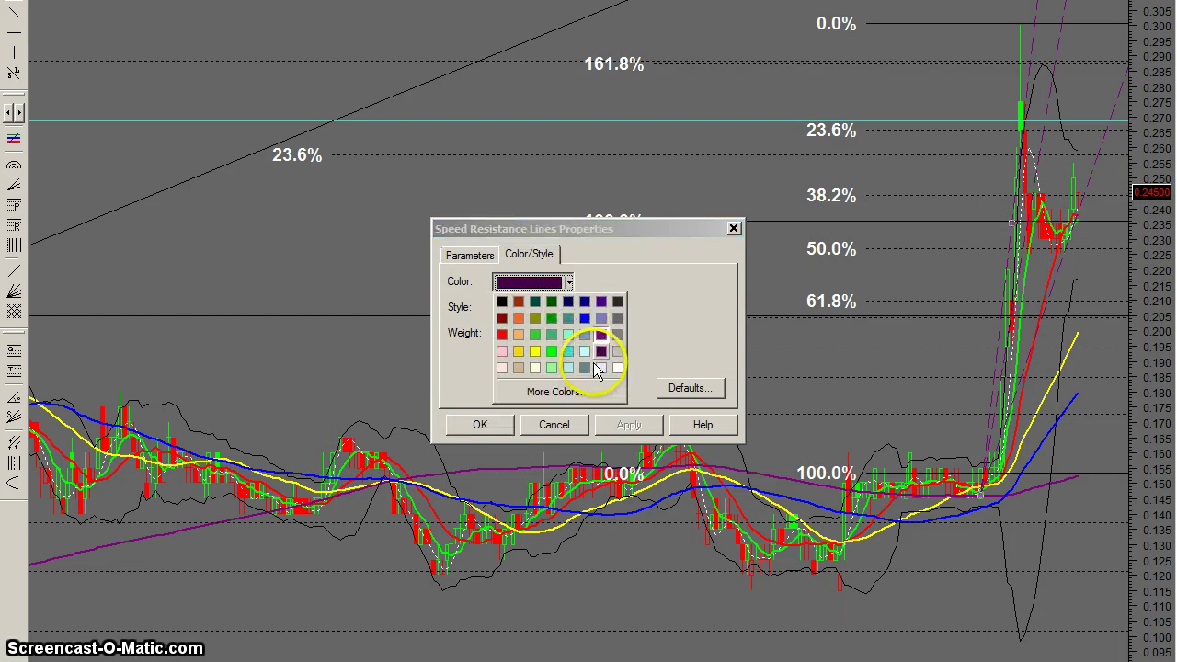
{"action": "left_click", "coordinate": [501, 302]}
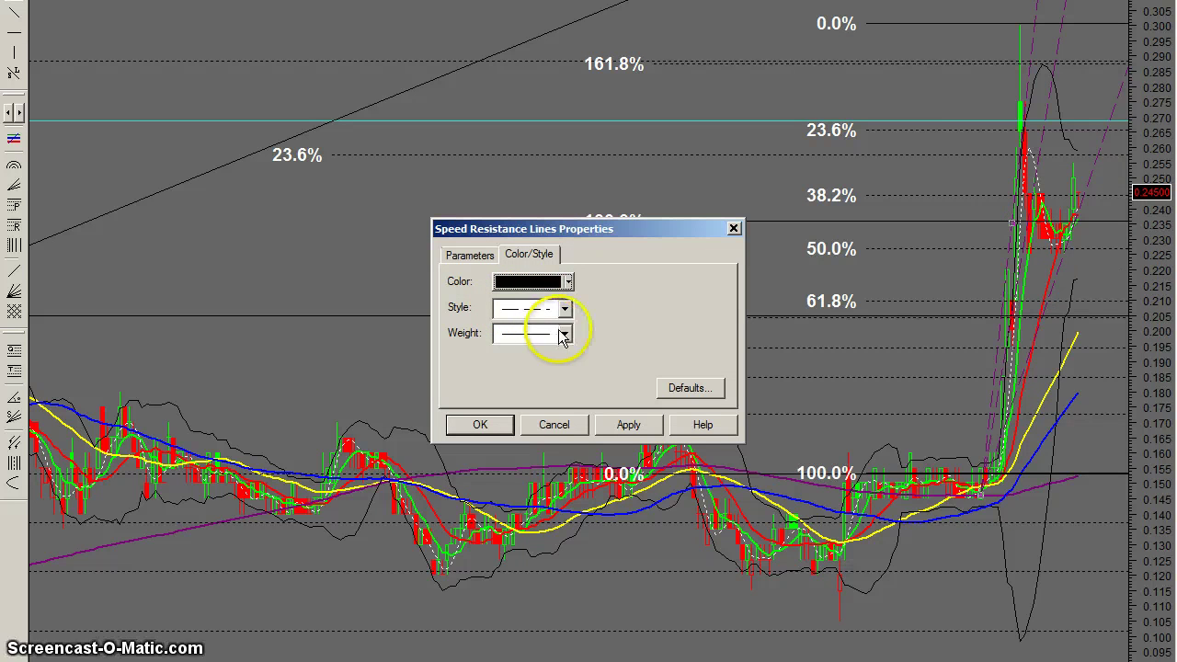
{"action": "left_click", "coordinate": [566, 335]}
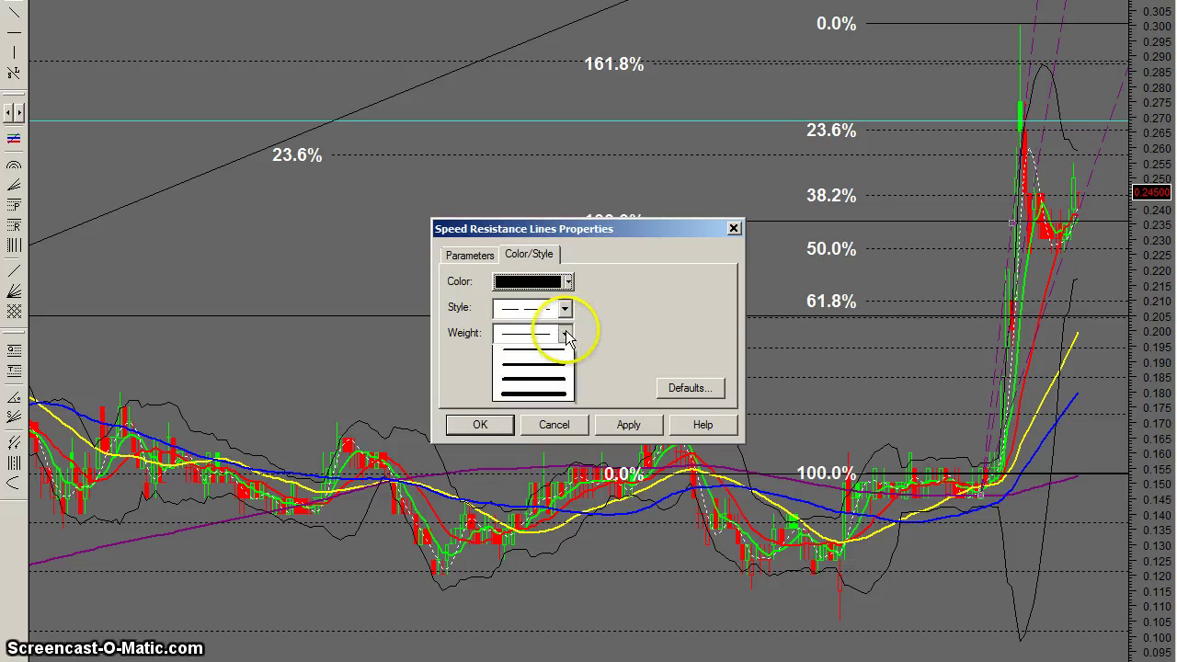
{"action": "left_click", "coordinate": [561, 395]}
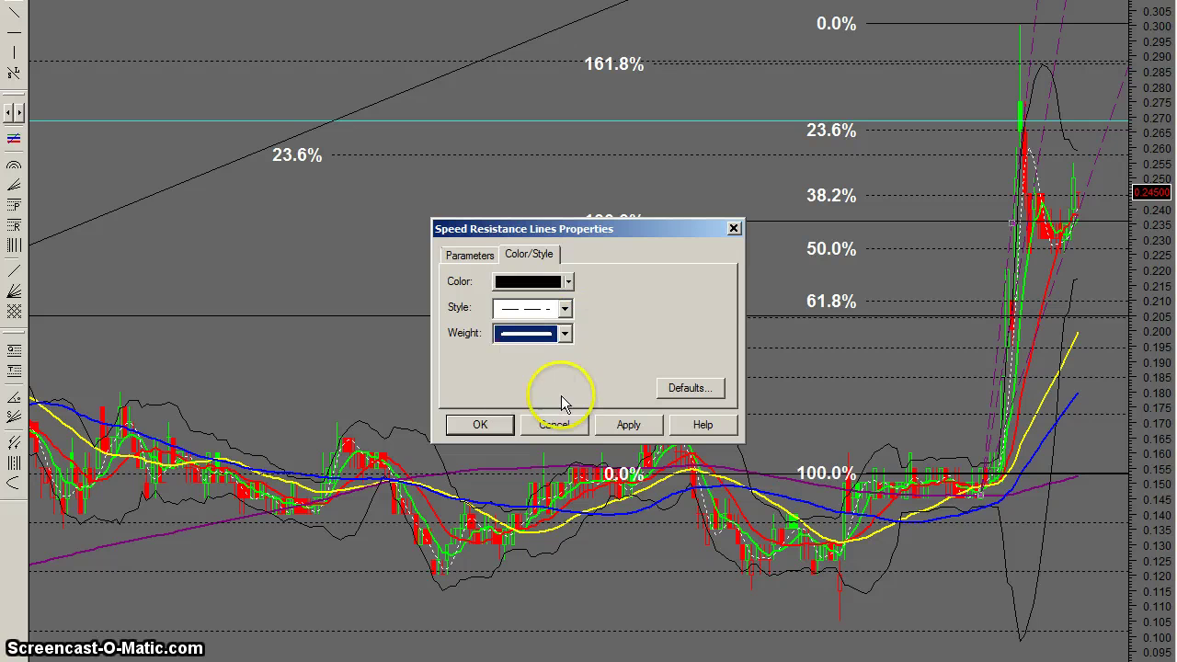
Confirm the black, thickest-weight styling in the Speed Resistance Lines Properties dialog with OK.
{"action": "left_click", "coordinate": [480, 424]}
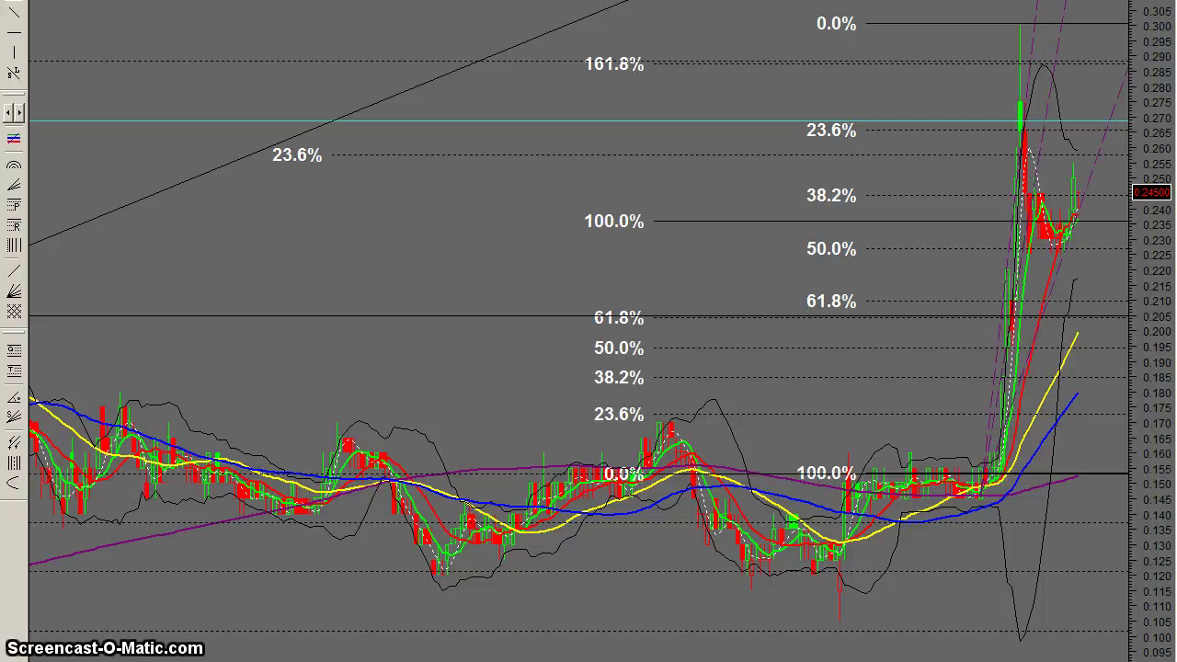
Draw two rising trendlines in the indicator panes: along the MACD lows and under the Dema filter.
{"action": "scroll", "coordinate": [603, 345], "scroll_direction": "down", "scroll_amount": 5}
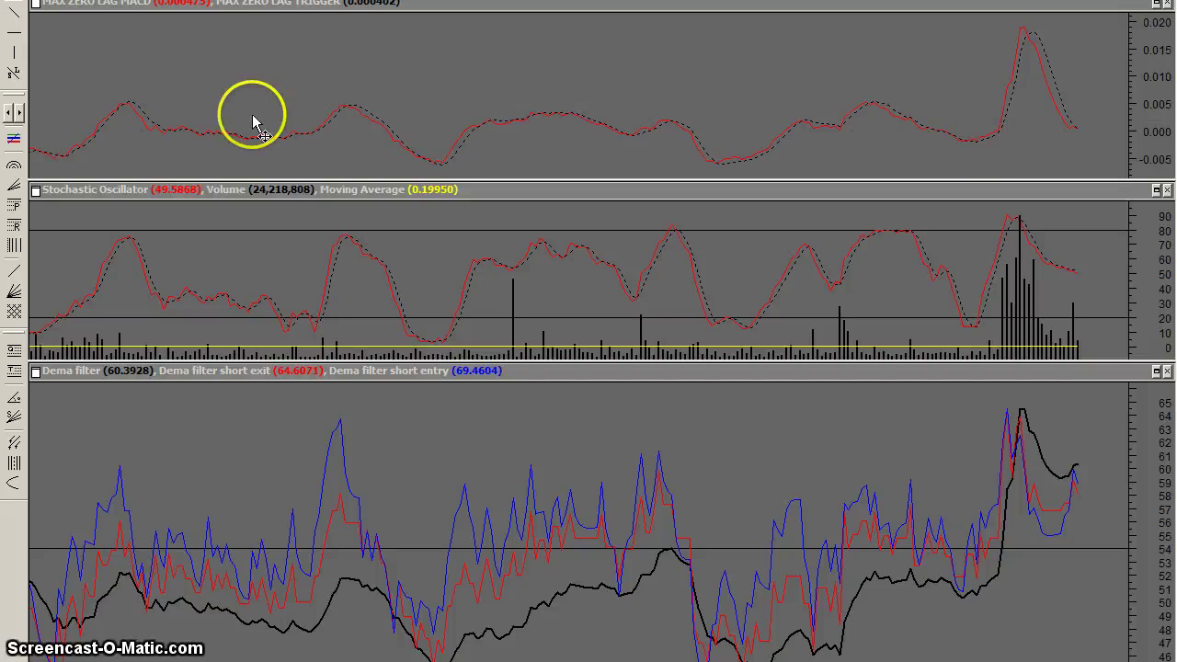
{"action": "left_click", "coordinate": [13, 12]}
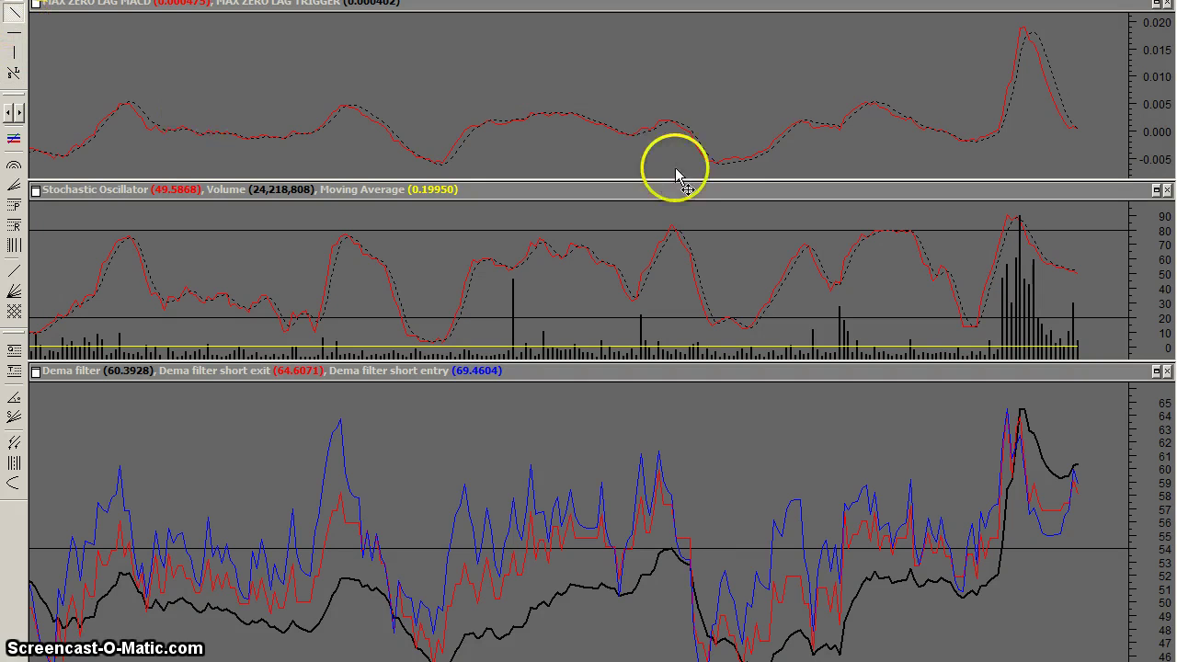
{"action": "mouse_move", "coordinate": [709, 166]}
{"action": "left_mouse_down"}
{"action": "mouse_move", "coordinate": [1030, 149]}
{"action": "mouse_move", "coordinate": [1162, 159]}
{"action": "mouse_move", "coordinate": [1174, 134]}
{"action": "left_mouse_up"}
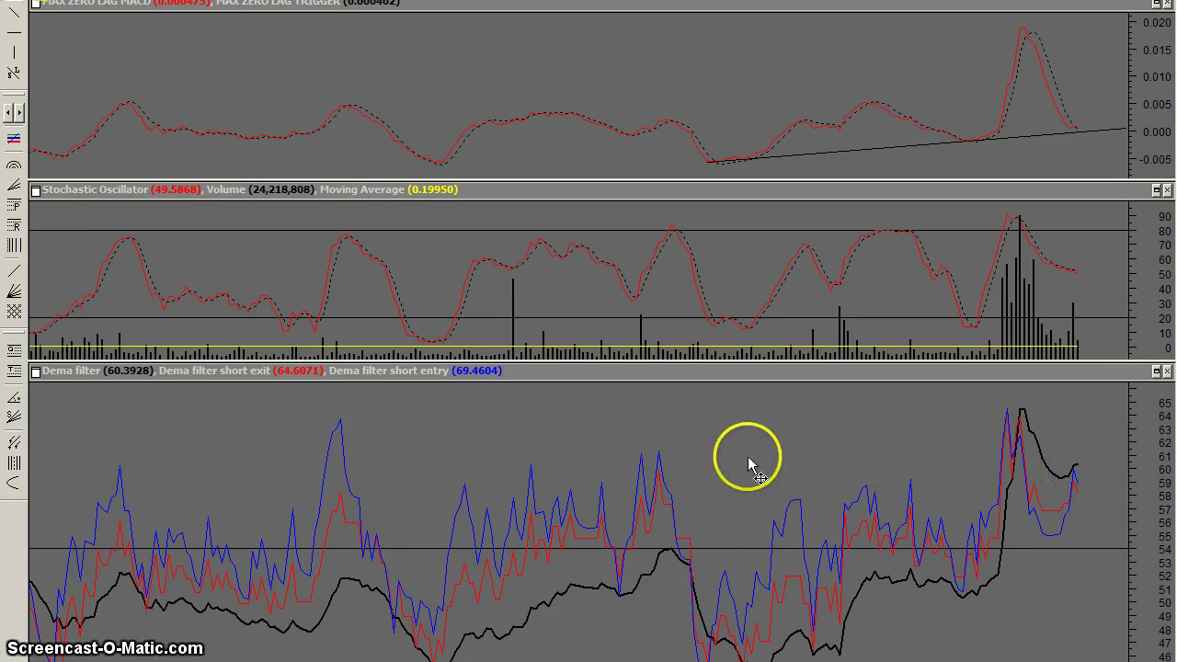
{"action": "left_click", "coordinate": [14, 11]}
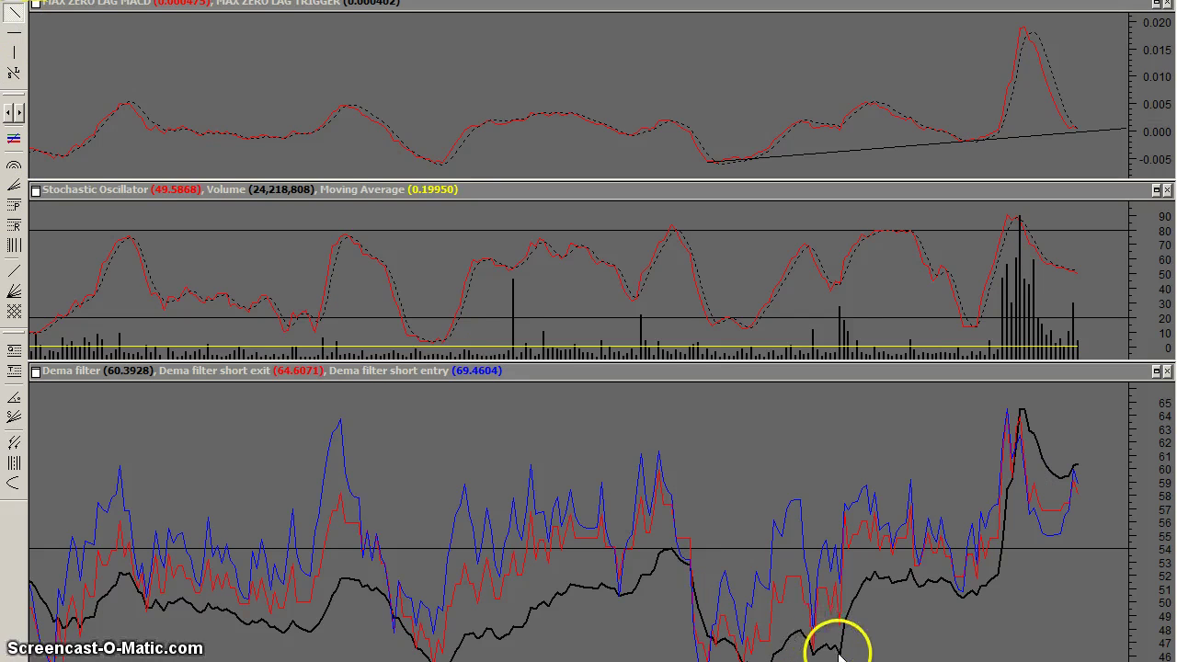
{"action": "left_click_drag", "start_coordinate": [841, 652], "coordinate": [1160, 524]}
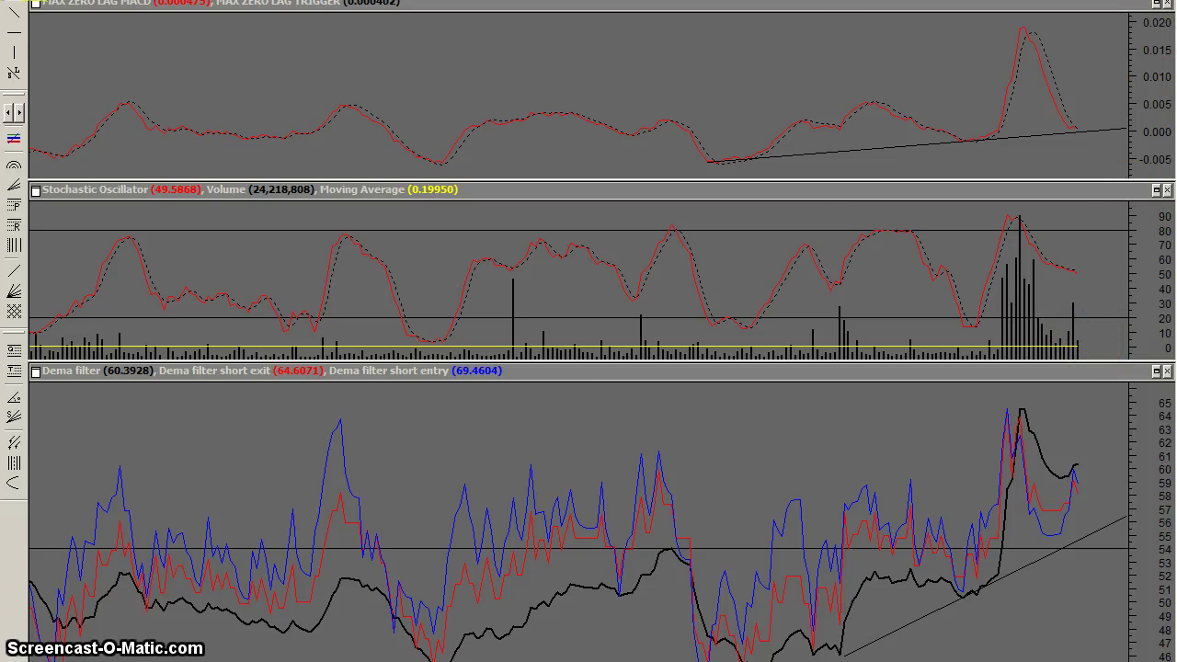
Compress the price axis to bring the 261.8% Fibonacci level near 0.375 into view.
{"action": "scroll", "coordinate": [588, 340], "scroll_direction": "up", "scroll_amount": 5}
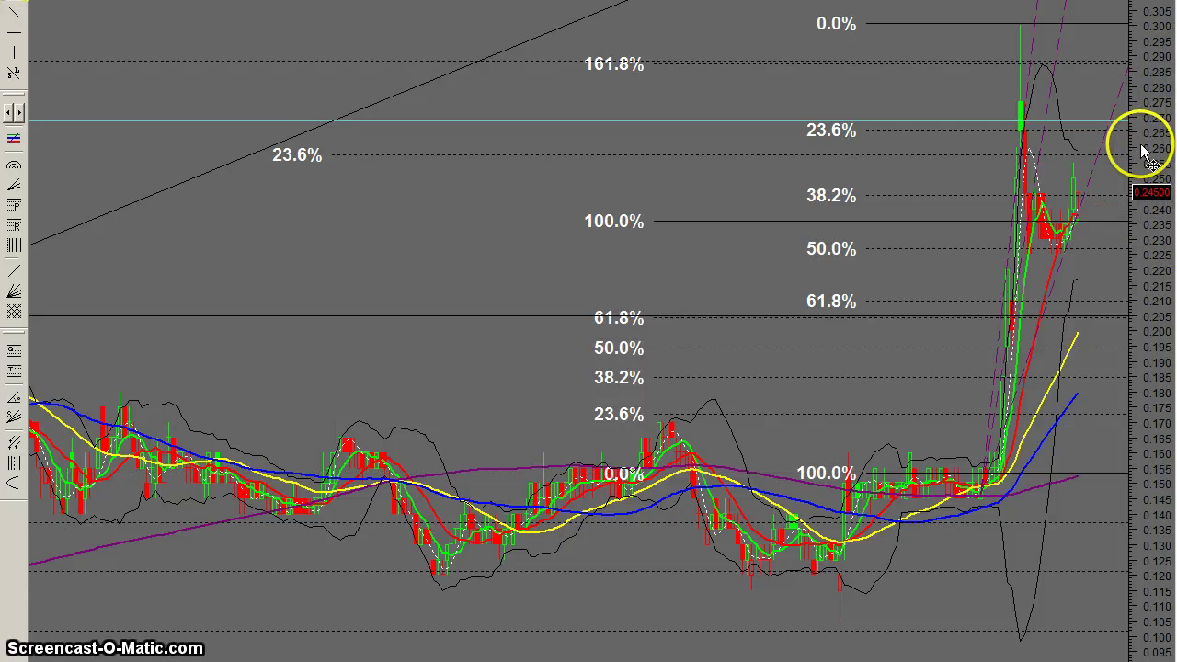
{"action": "left_click_drag", "start_coordinate": [1144, 142], "coordinate": [1161, 285]}
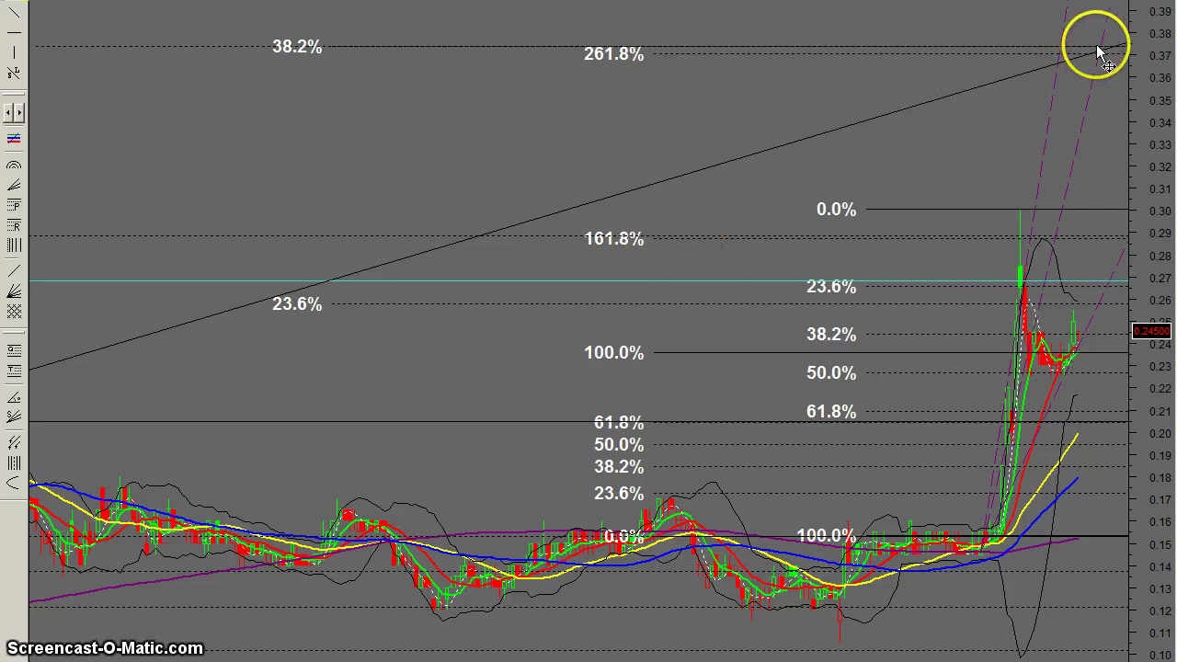
{"action": "mouse_move", "coordinate": [1107, 52]}
{"action": "left_click", "coordinate": [1094, 93]}
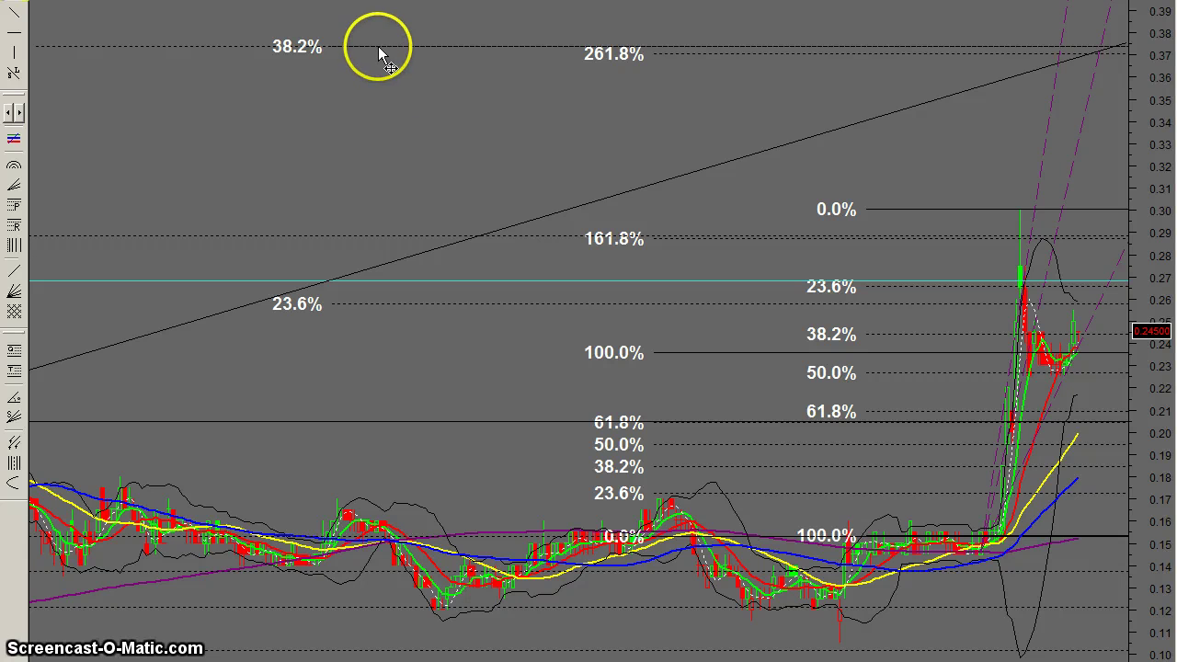
{"action": "mouse_move", "coordinate": [379, 53]}
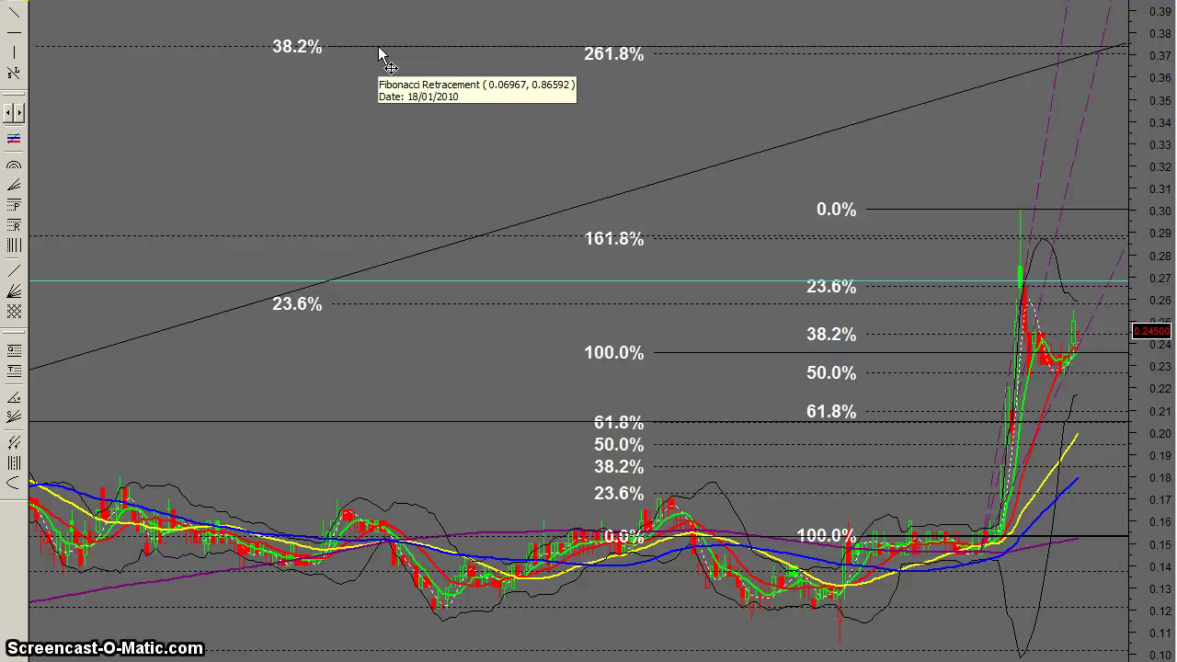
{"action": "left_click", "coordinate": [337, 53]}
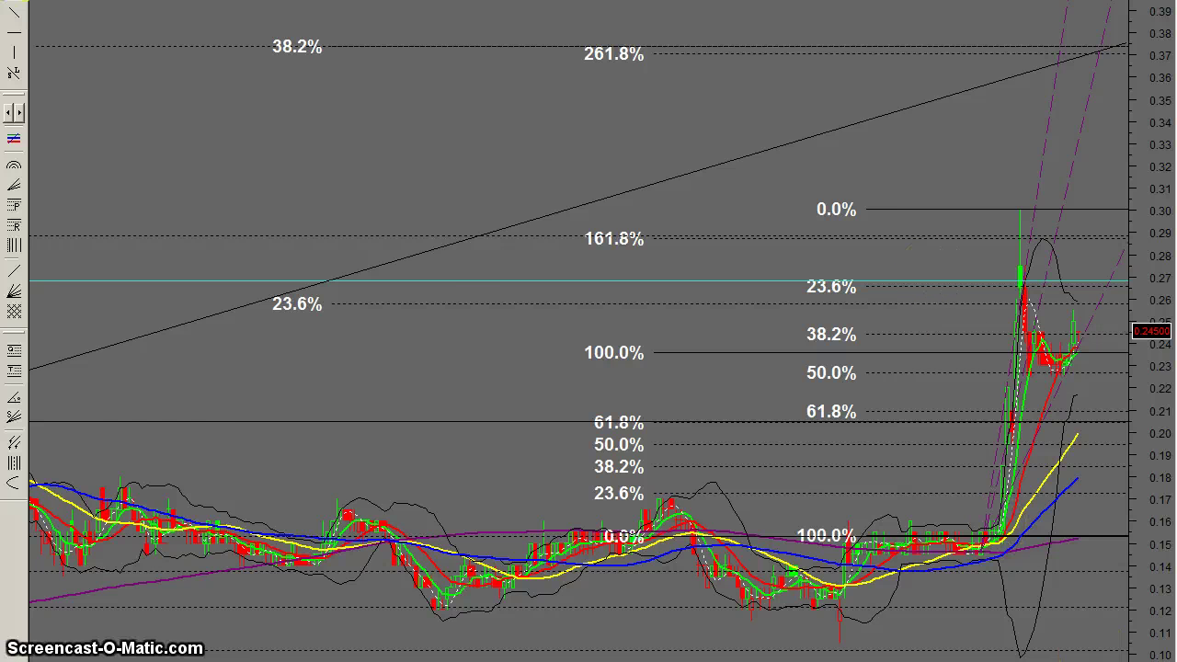
Zoom the time axis out to show earlier bars and the left-hand Fibonacci grid.
{"action": "key", "text": "minus"}
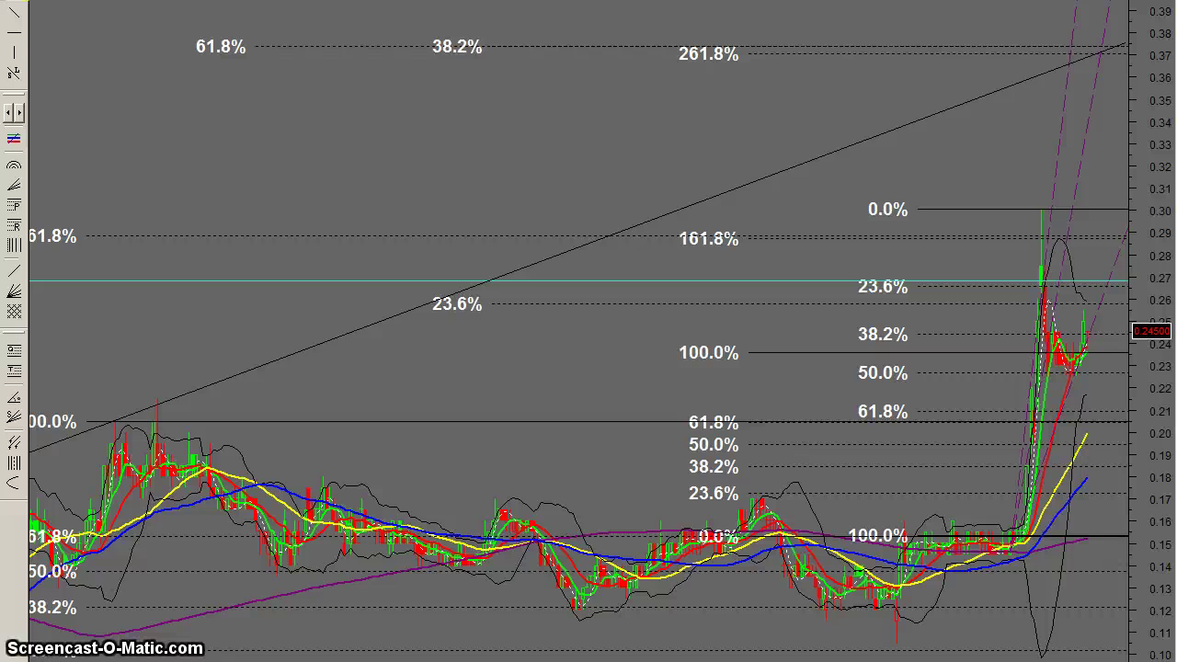
{"action": "left_click", "coordinate": [292, 45]}
{"action": "key", "text": "plus"}
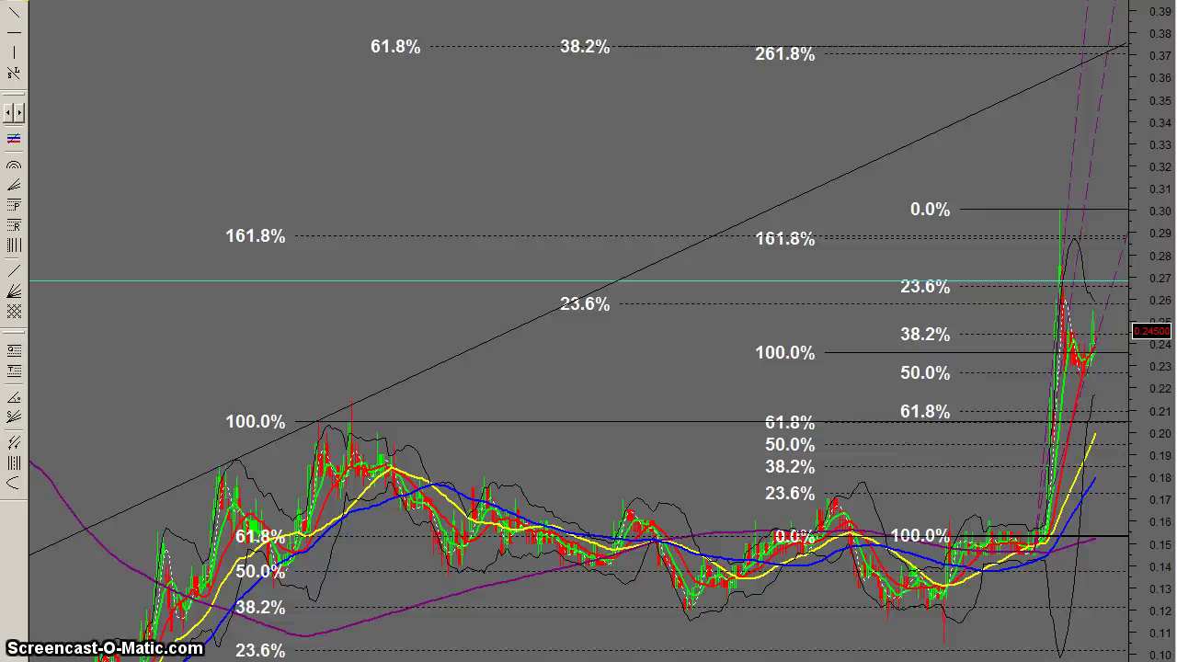
Switch the price chart's period to weekly bars.
{"action": "right_click", "coordinate": [1055, 498]}
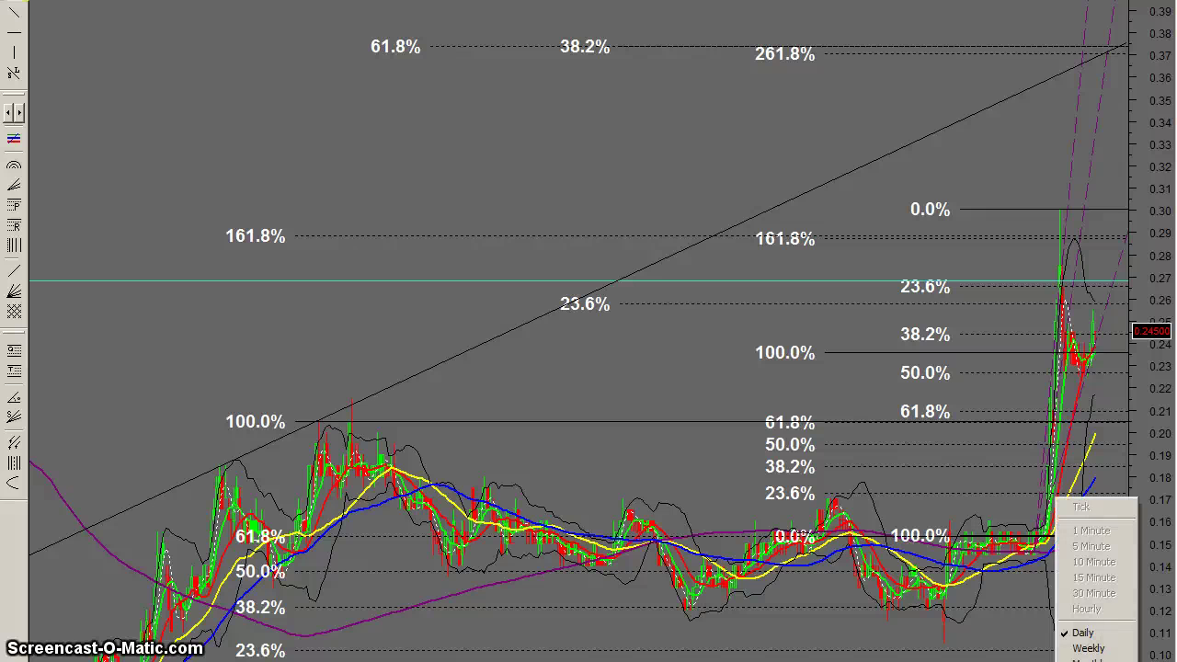
{"action": "left_click", "coordinate": [1080, 647]}
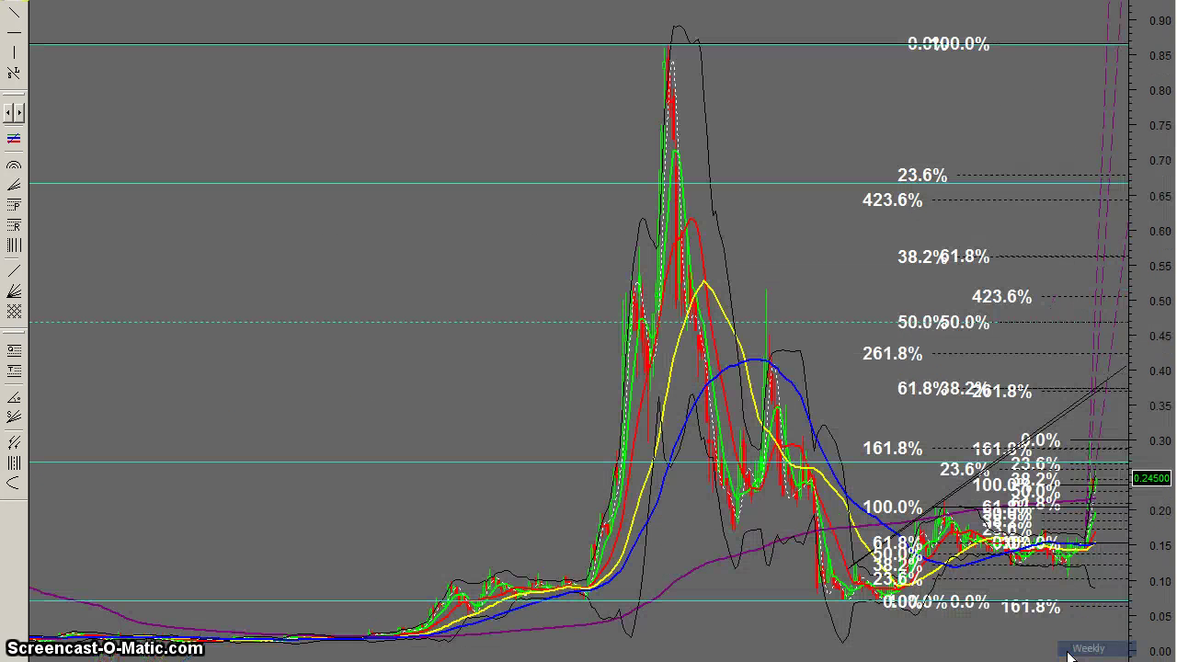
{"action": "left_click", "coordinate": [1051, 644]}
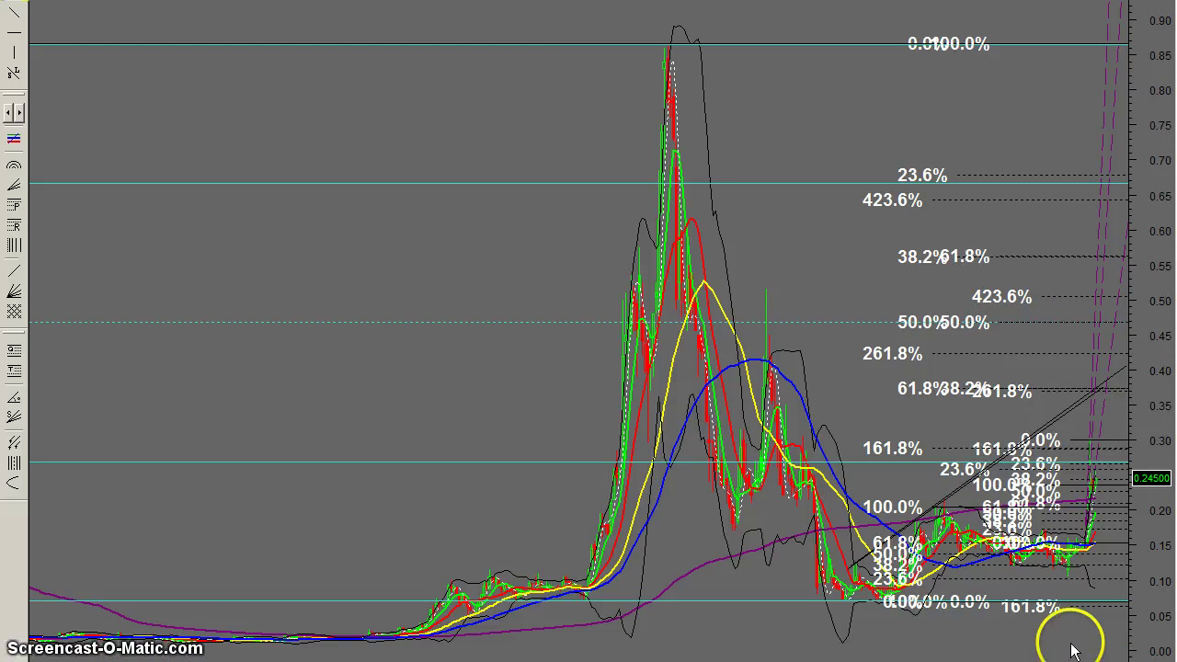
Zoom in on recent bars and stretch the price scale to span 0.00 to 0.60.
{"action": "scroll", "coordinate": [589, 331], "scroll_direction": "up", "scroll_amount": 8}
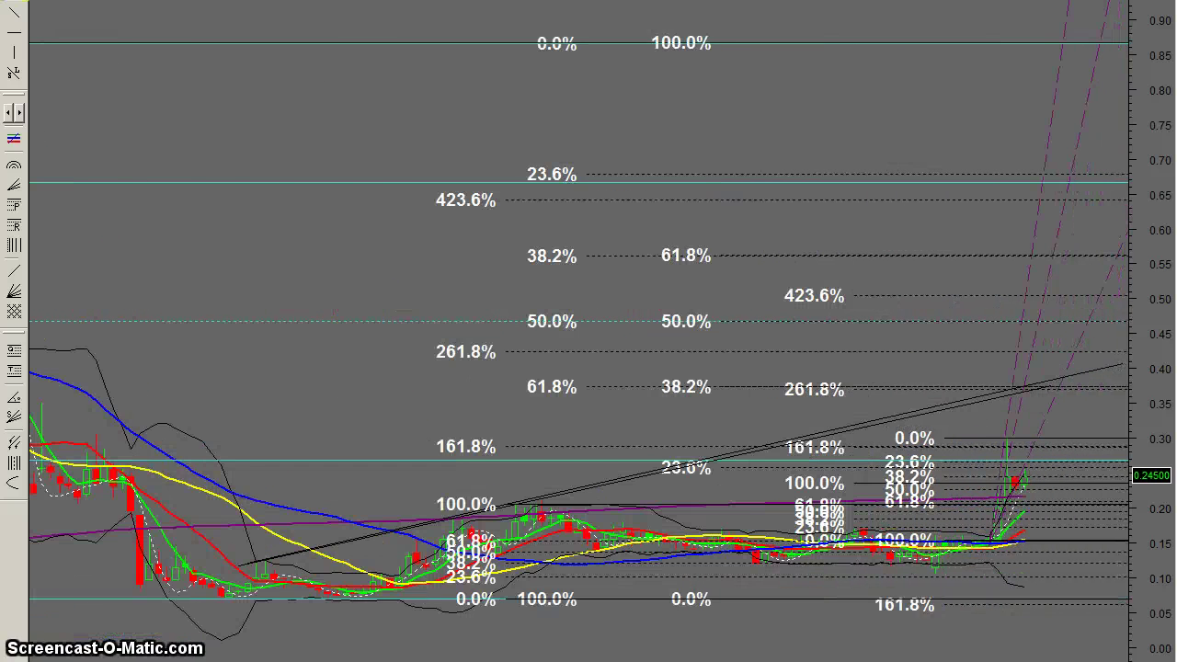
{"action": "scroll", "coordinate": [588, 496], "scroll_direction": "up", "scroll_amount": 2}
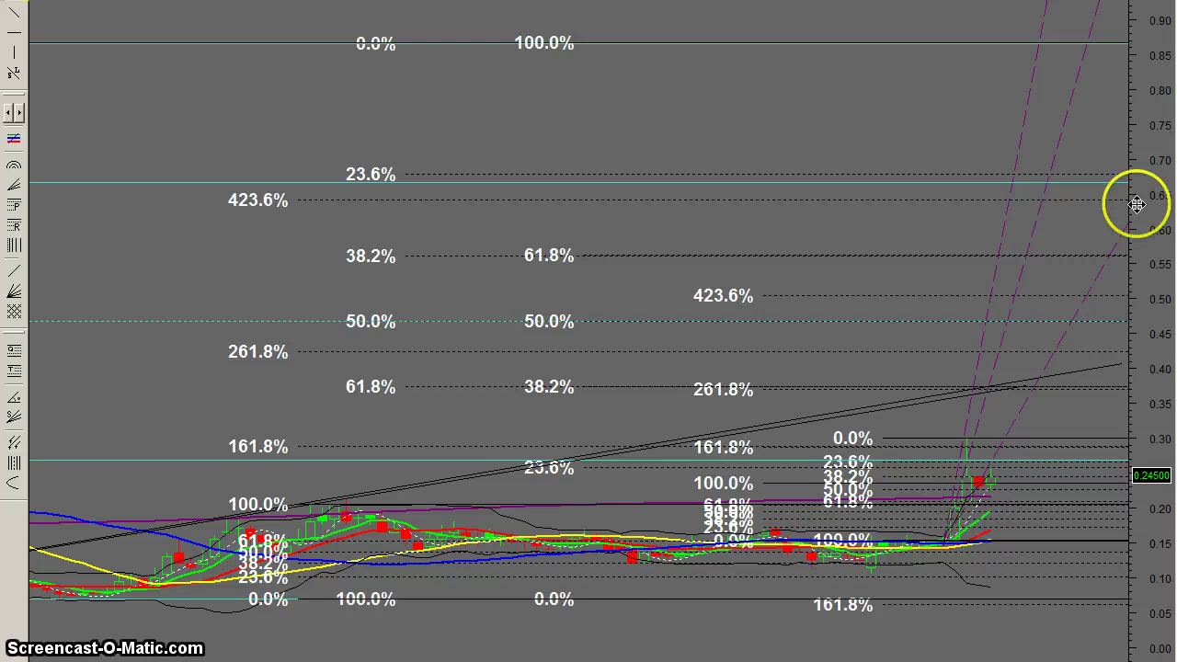
{"action": "left_click_drag", "start_coordinate": [1149, 315], "coordinate": [1145, 126]}
{"action": "left_click_drag", "start_coordinate": [1140, 273], "coordinate": [1146, 176]}
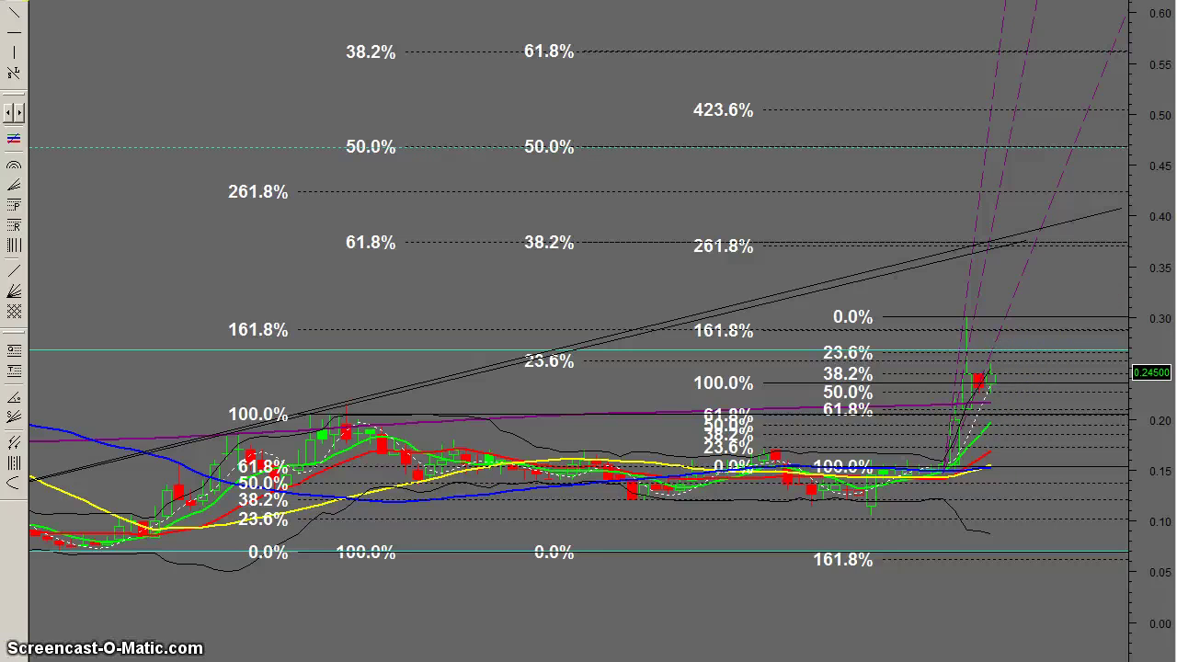
Scroll down to the zero-lag MACD, Stochastic-with-volume and Dema filter panes with their rising trendlines.
{"action": "scroll", "coordinate": [588, 331], "scroll_direction": "down", "scroll_amount": 5}
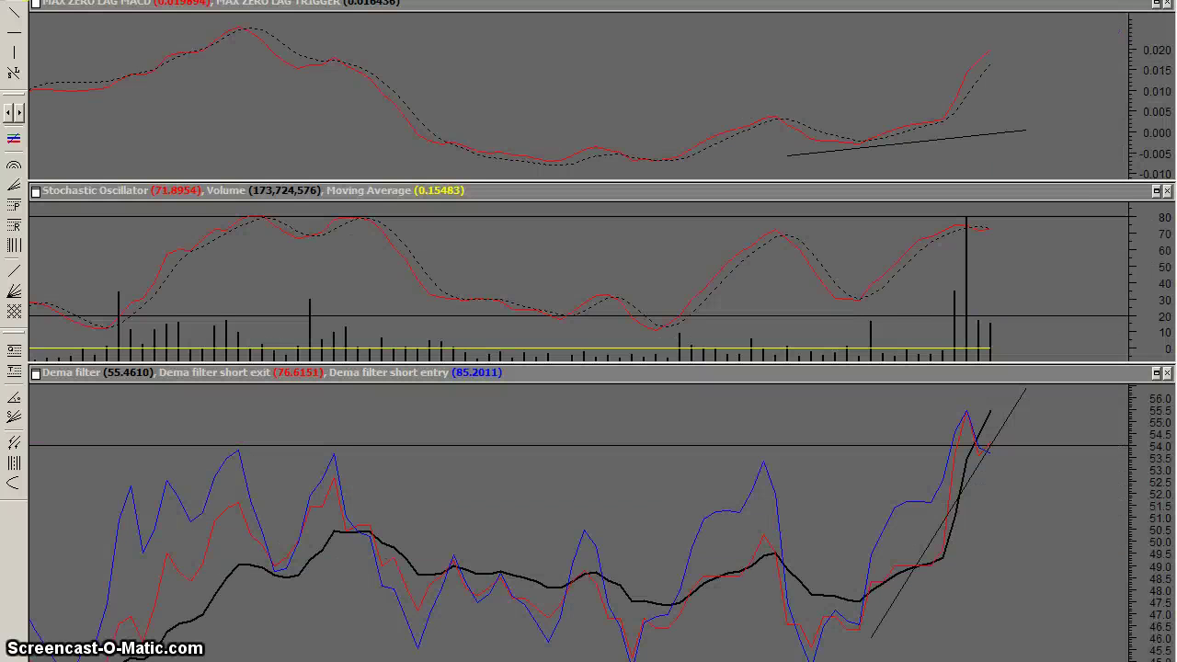